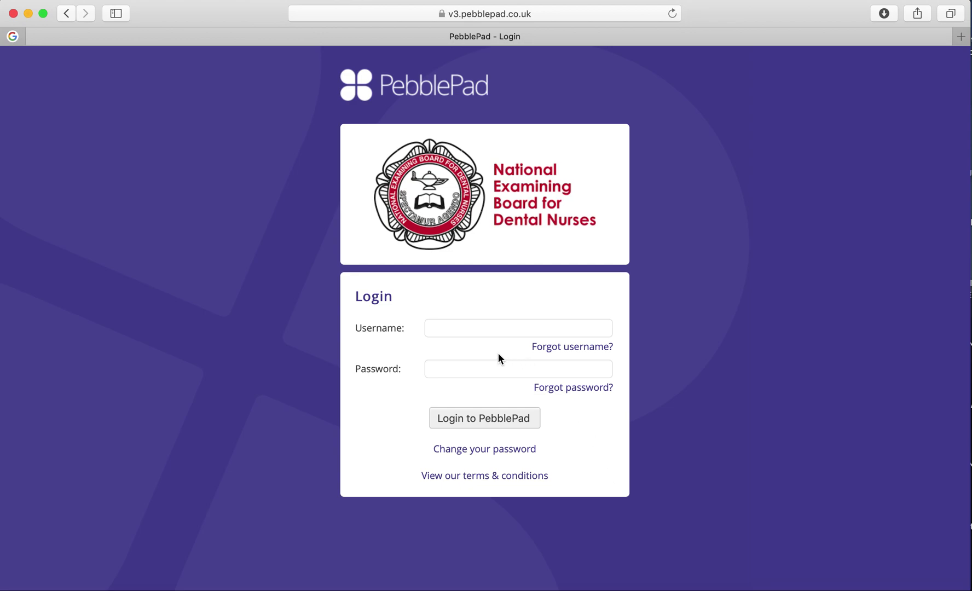
# - Log in to PebblePad with the saved autofill credentials and bring up the main menu
pyautogui.click(474, 329)
pyautogui.click(474, 351)
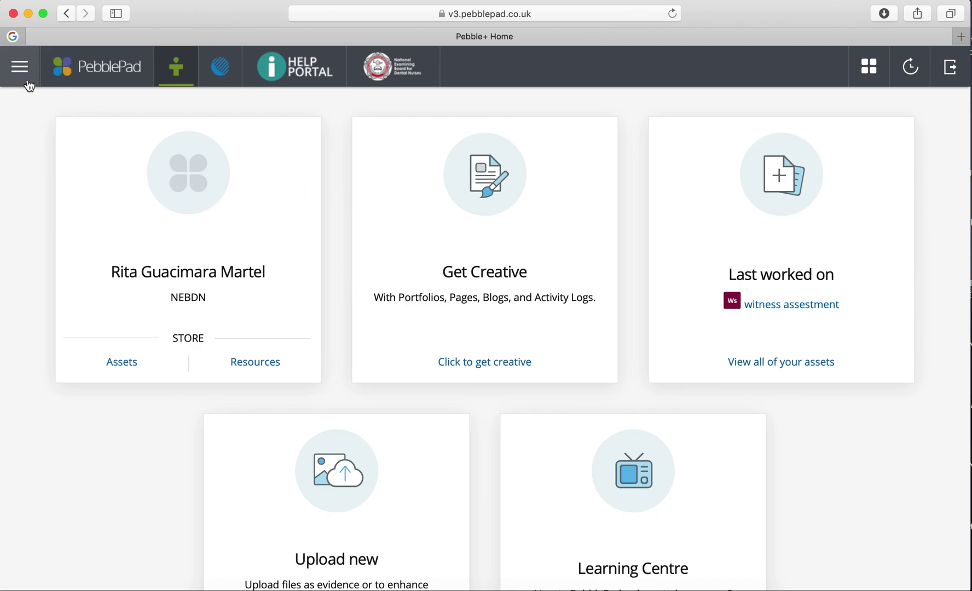
pyautogui.click(19, 66)
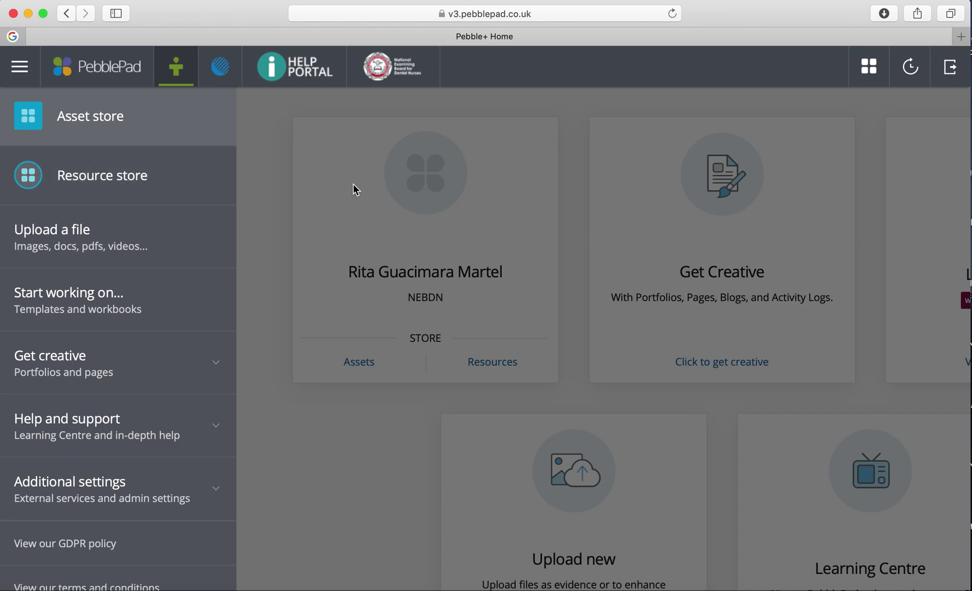
# - Open the RoC Dental Sedation Nursing workbook from the Resource store's Workbooks list
pyautogui.click(143, 186)
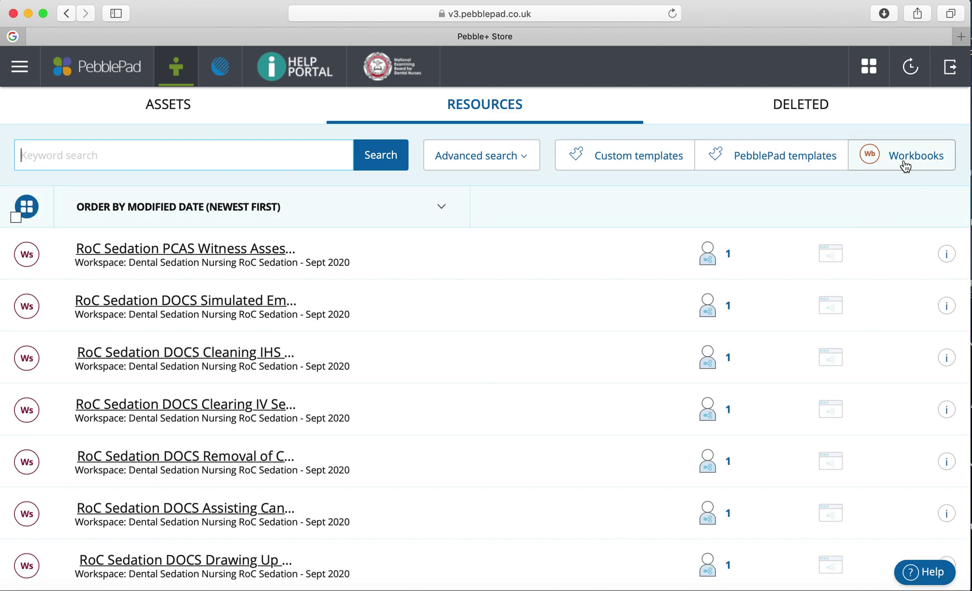
pyautogui.click(905, 165)
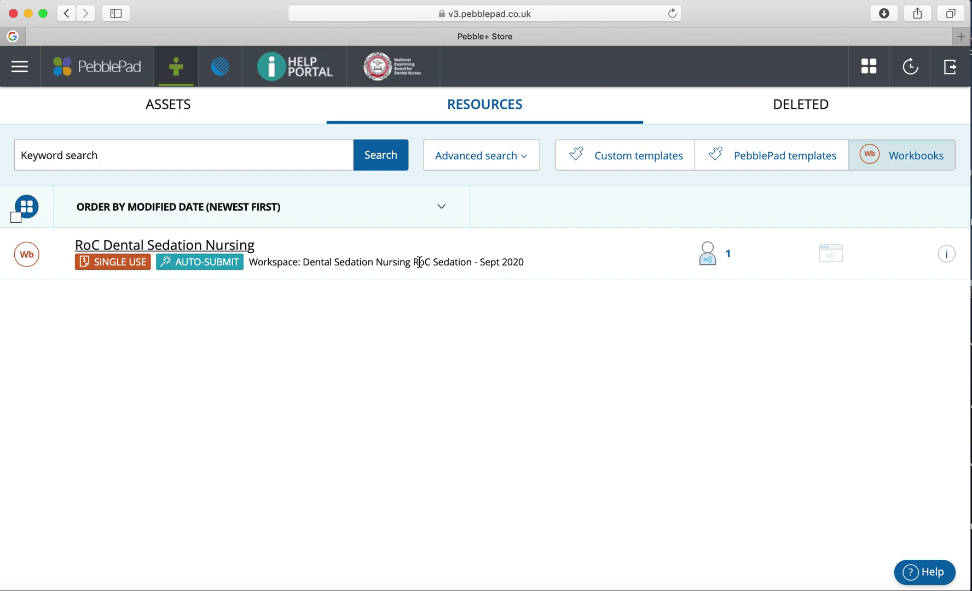
pyautogui.click(236, 253)
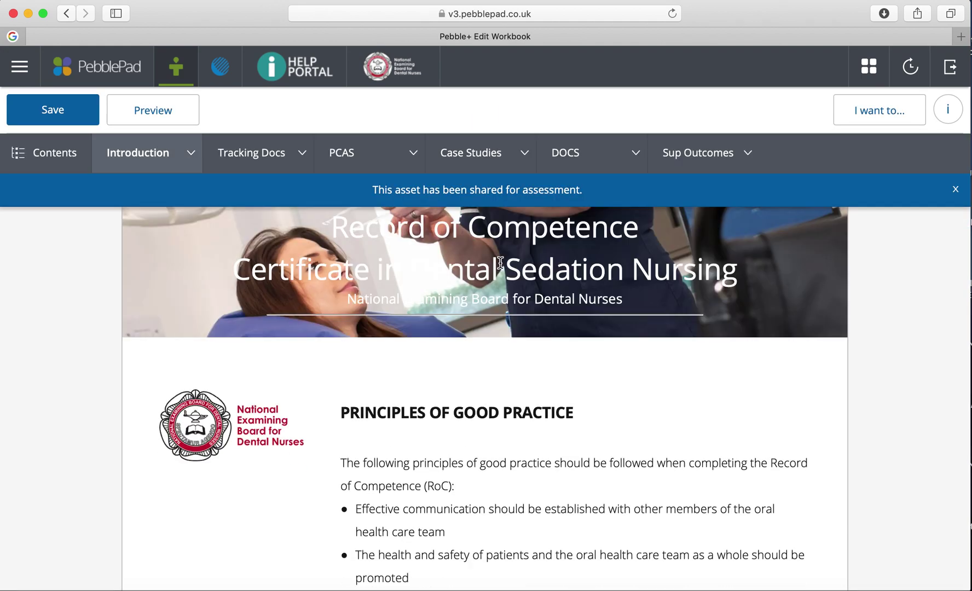
# - Dismiss the workbook's shared-for-assessment notice
pyautogui.click(955, 190)
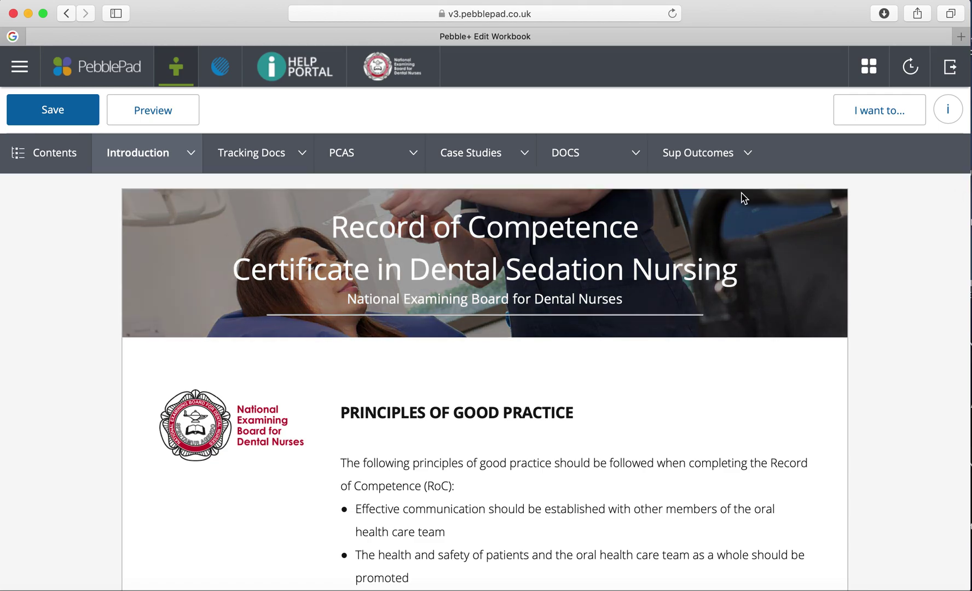
pyautogui.scroll(-4, 492, 408)
pyautogui.scroll(-11, 491, 407)
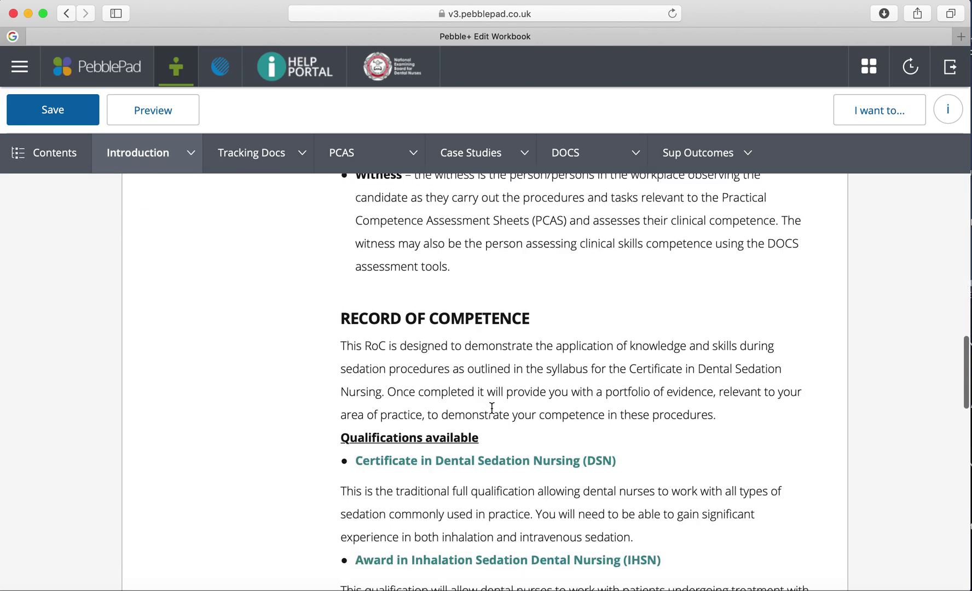
pyautogui.scroll(12, 491, 407)
# - Go to the RoC Witness Status List page in the Introduction section
pyautogui.click(155, 154)
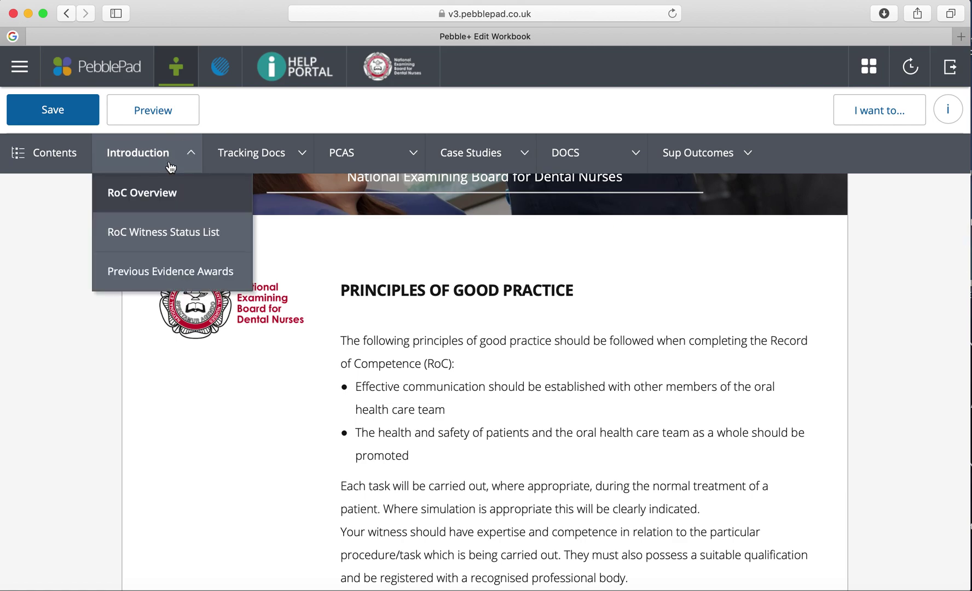
pyautogui.click(177, 231)
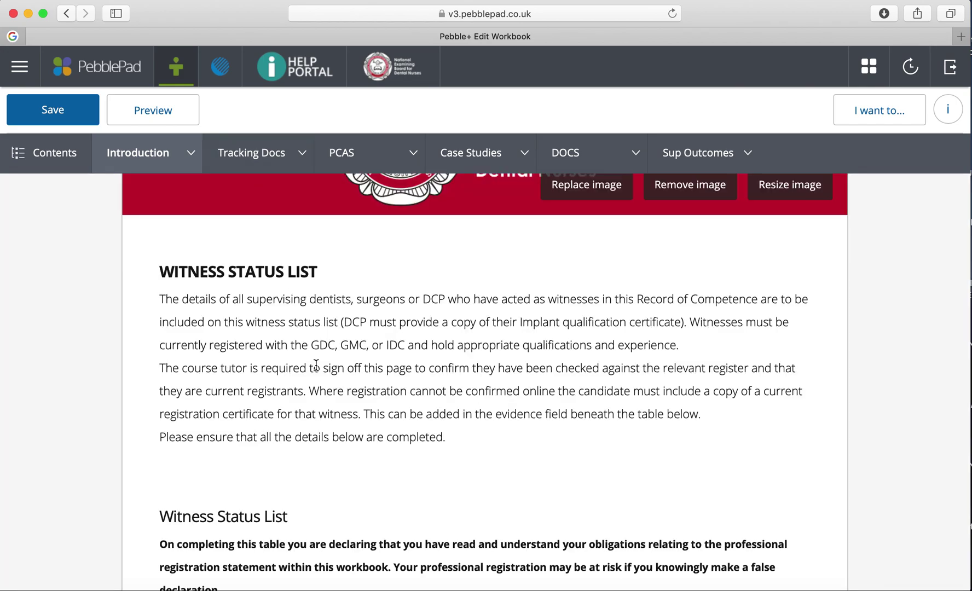
pyautogui.scroll(-5, 315, 364)
pyautogui.scroll(10, 317, 371)
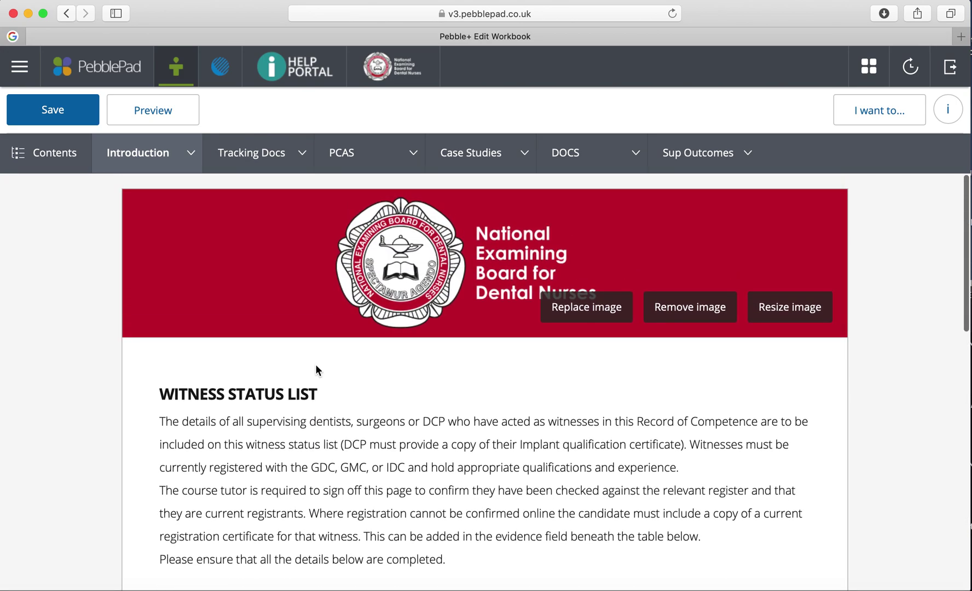
pyautogui.click(182, 153)
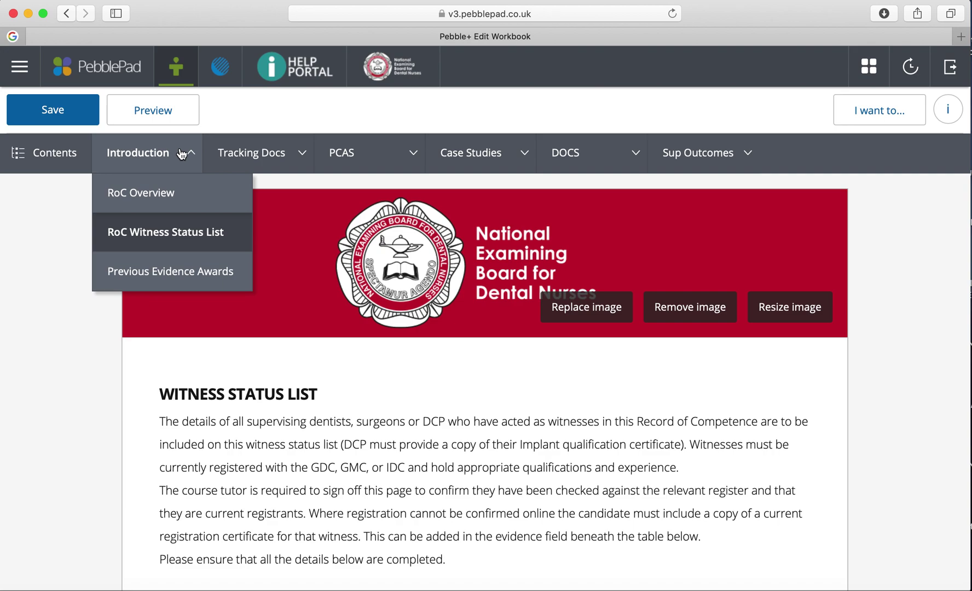
pyautogui.click(295, 157)
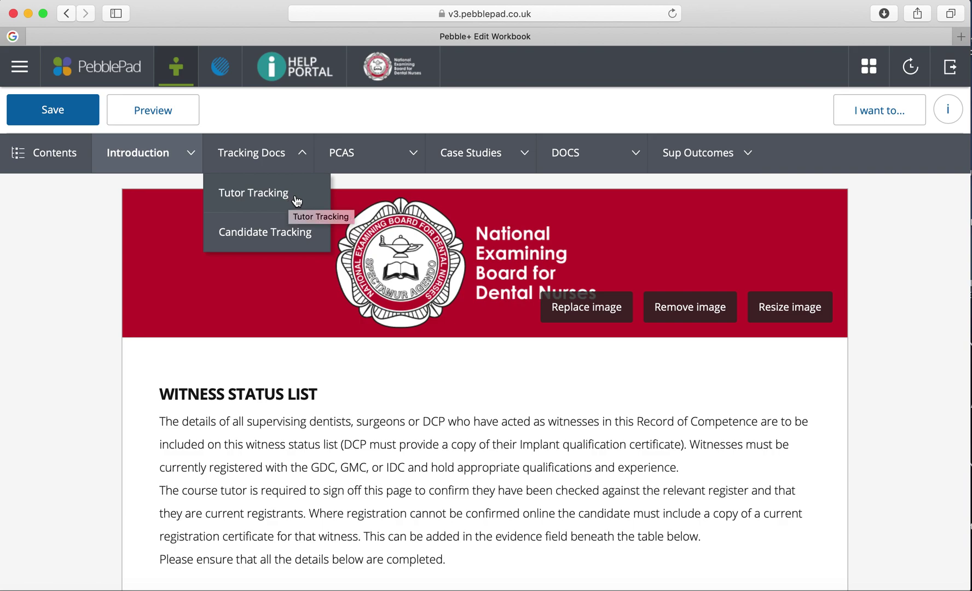
# - Open the PCAS 1 sheet under PCAS IVS Treatment in the PCAS section
pyautogui.click(413, 164)
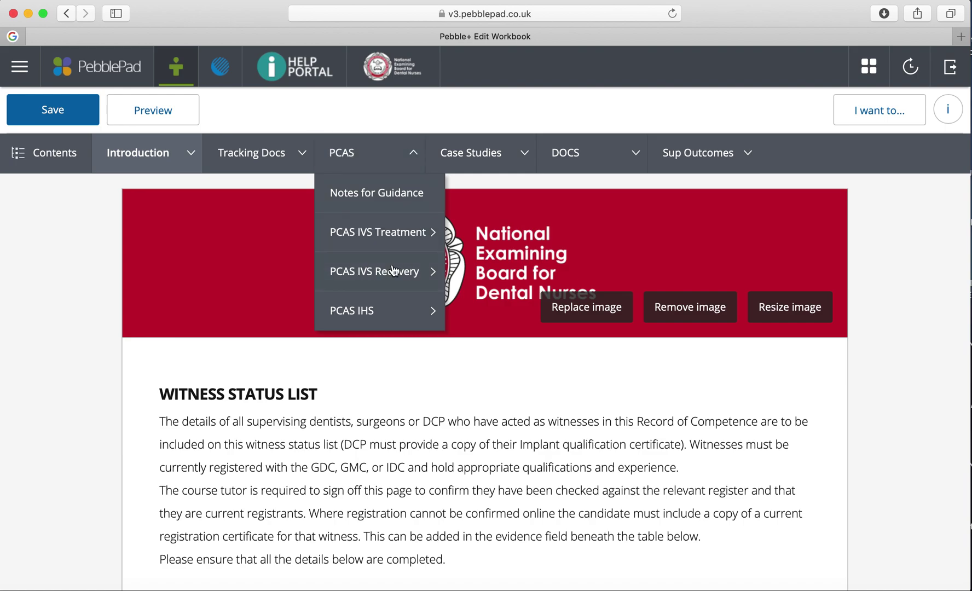
pyautogui.click(419, 247)
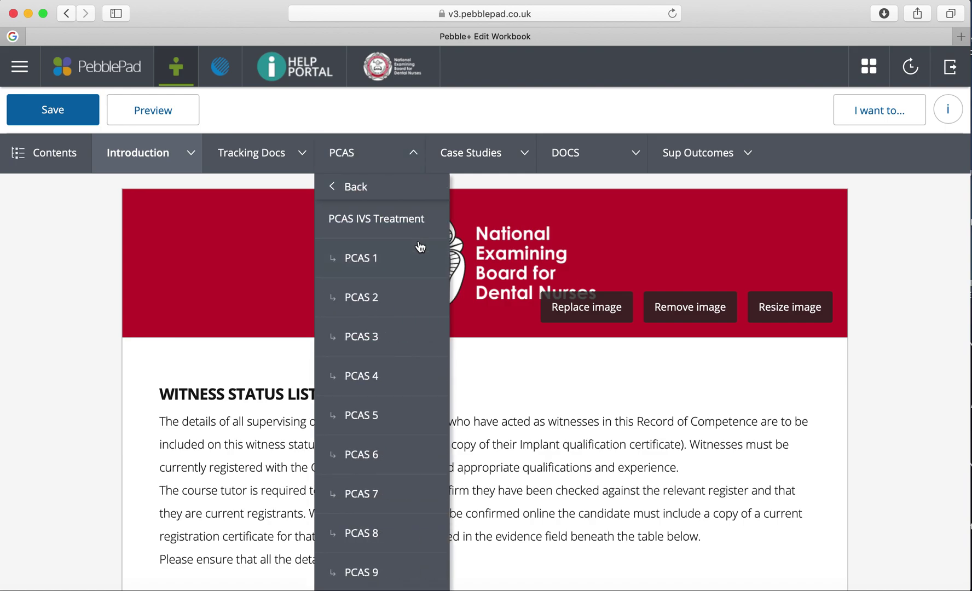
pyautogui.scroll(-1, 384, 399)
pyautogui.scroll(1, 386, 399)
pyautogui.click(346, 191)
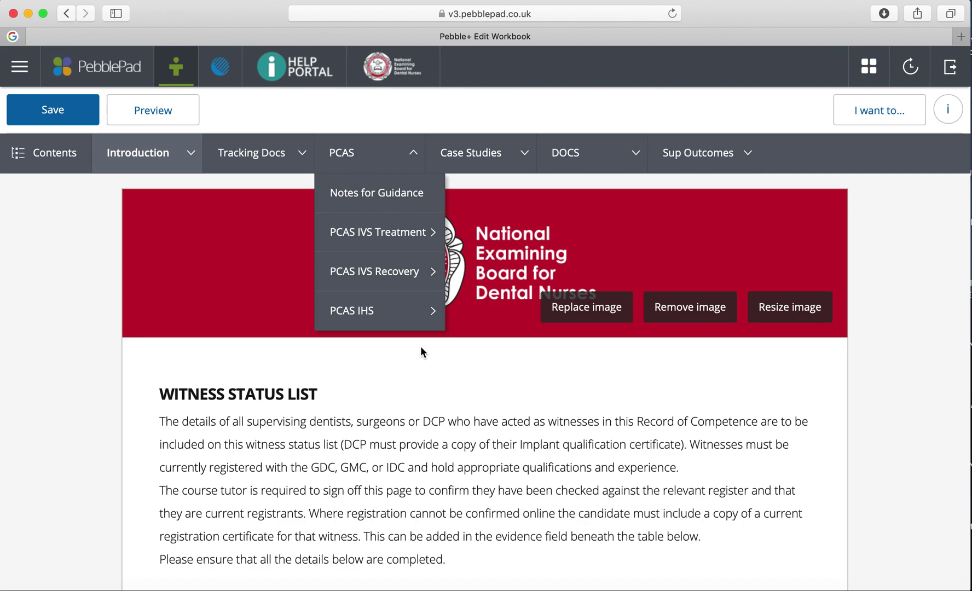
pyautogui.click(432, 234)
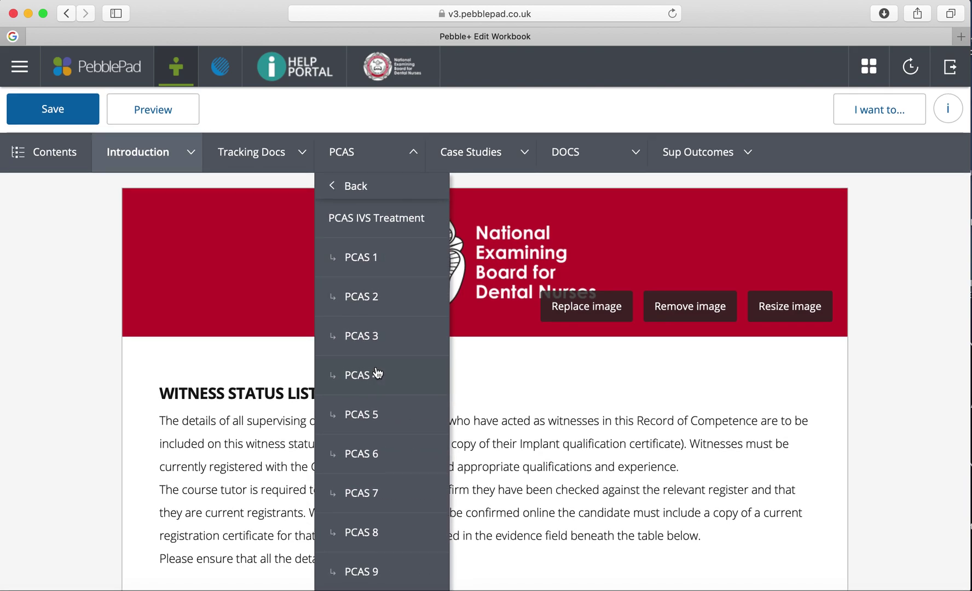
pyautogui.click(374, 268)
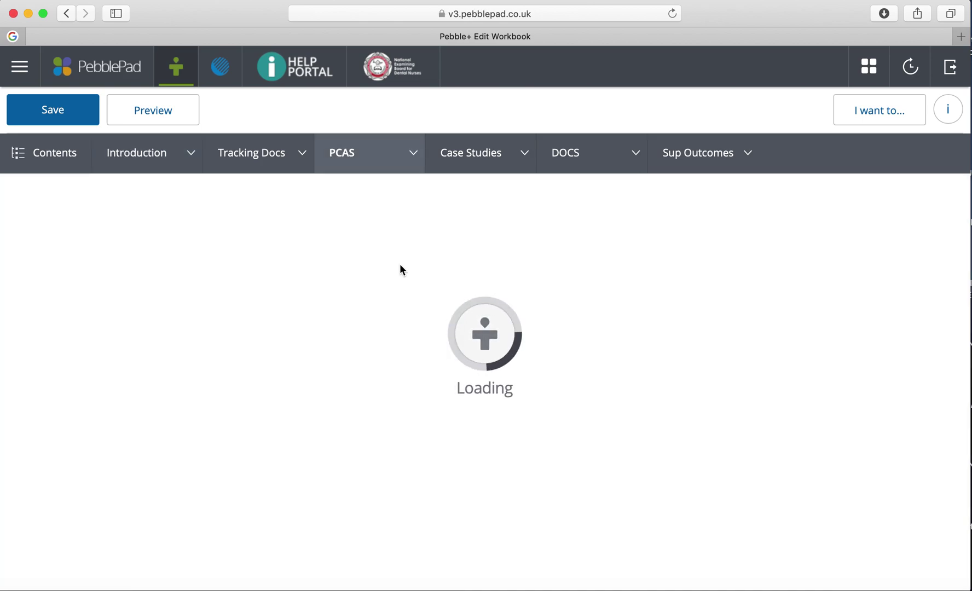
# - Scroll the PCAS 1 sheet down to Tutor Feedback and back up to Witness Assessment
pyautogui.scroll(-10, 481, 305)
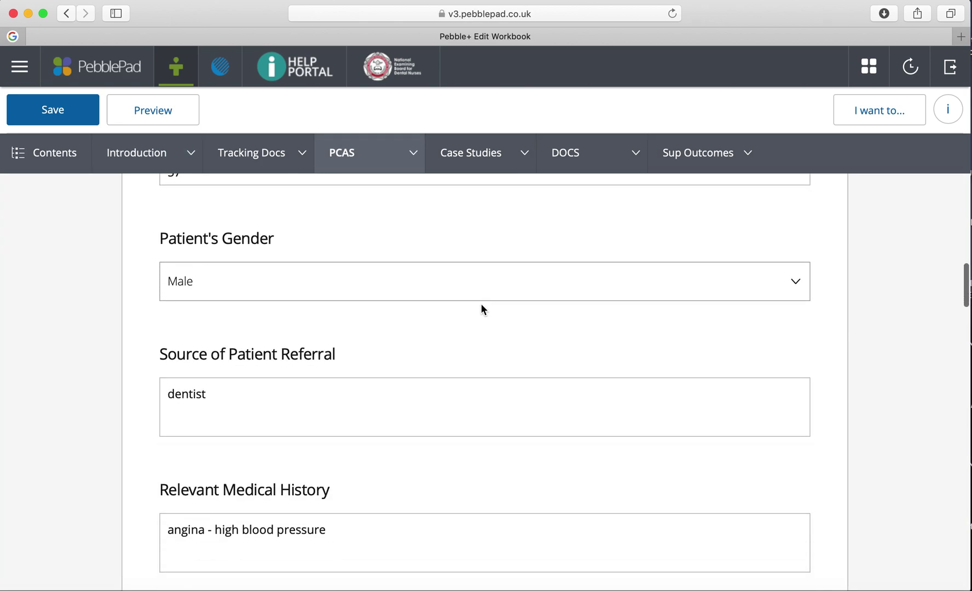
pyautogui.scroll(7, 482, 309)
pyautogui.scroll(-7, 481, 309)
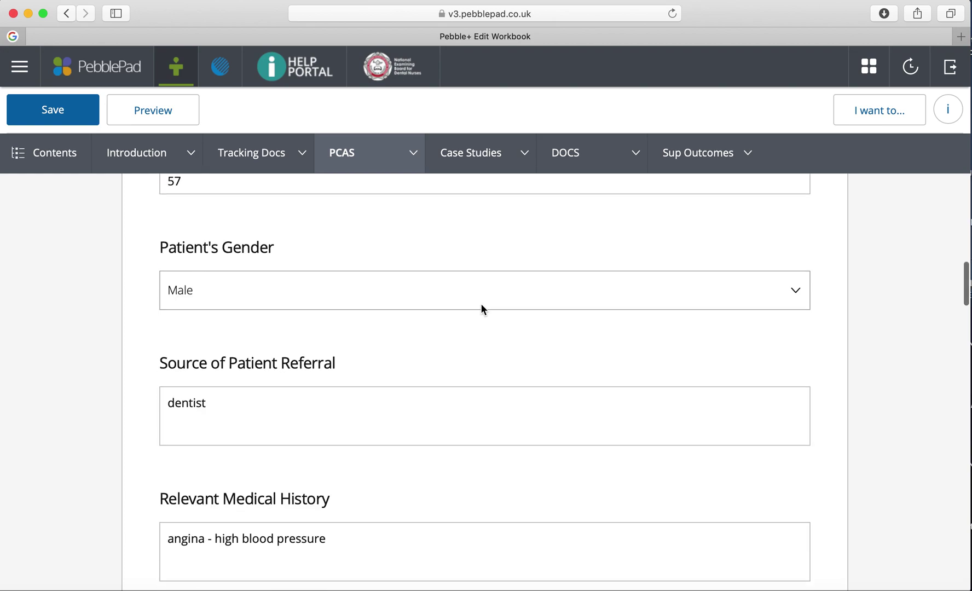
pyautogui.scroll(-15, 481, 308)
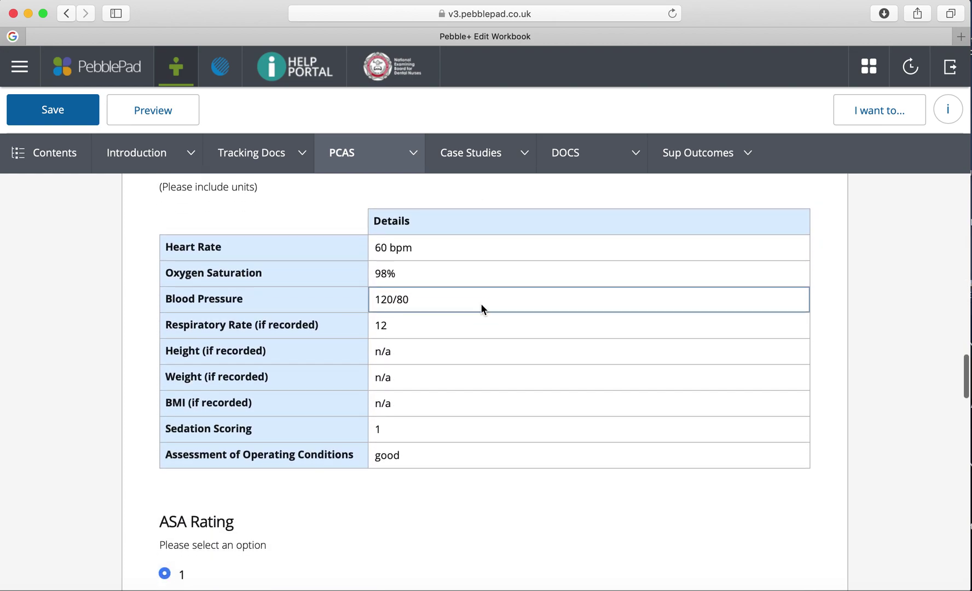
pyautogui.scroll(-15, 481, 308)
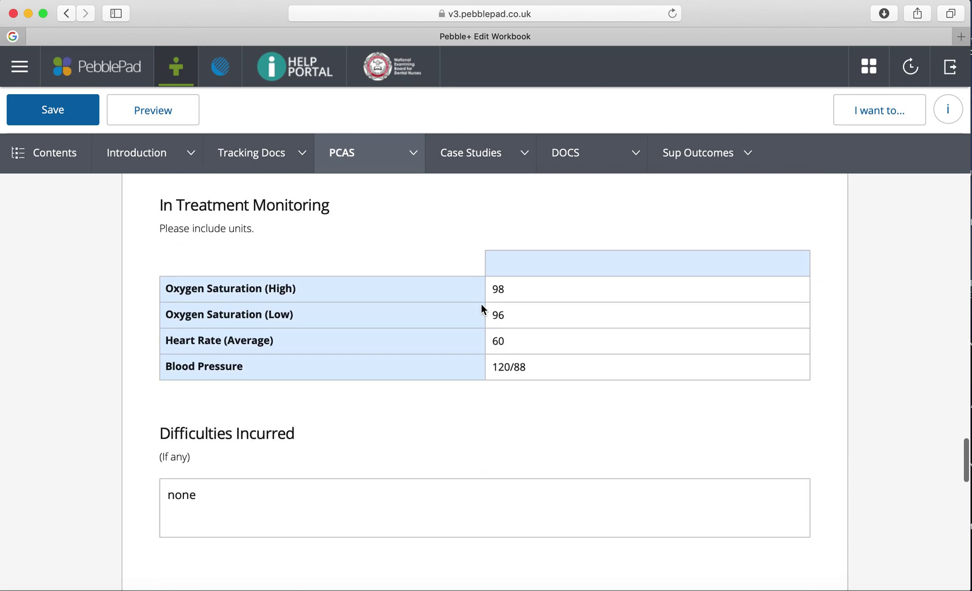
pyautogui.scroll(-8, 481, 305)
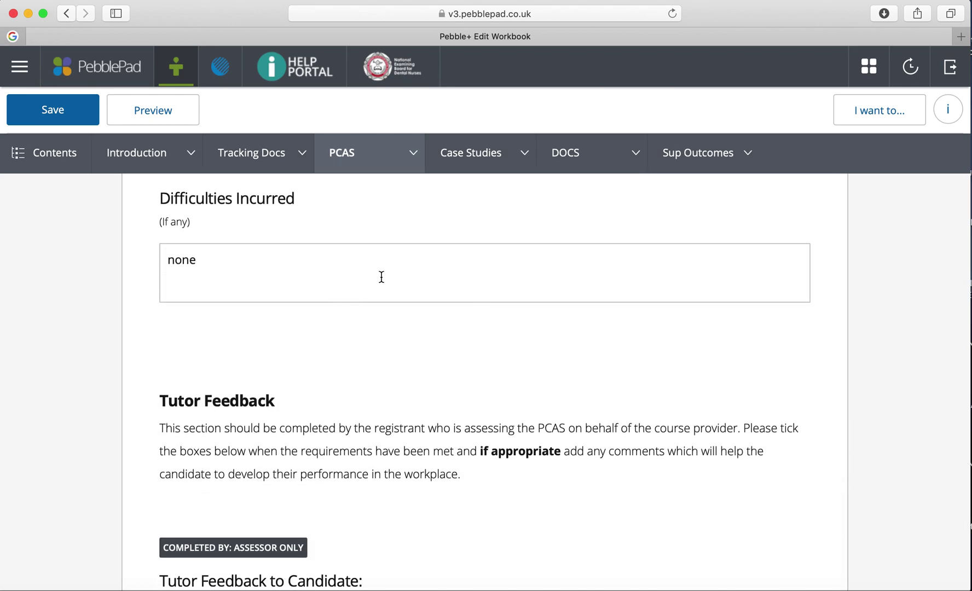
pyautogui.scroll(20, 382, 276)
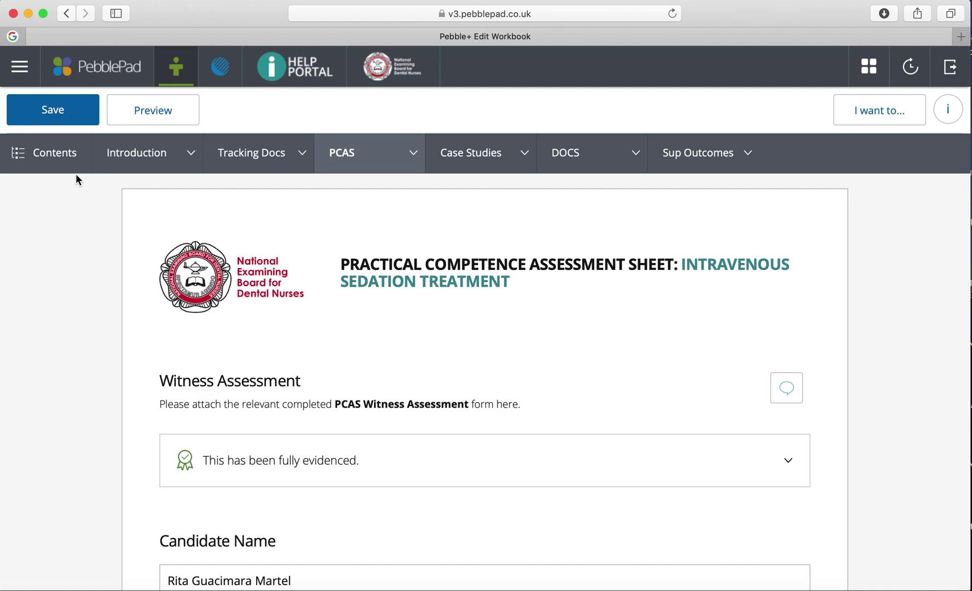
# - Return to the Resource store and open the RoC Sedation PCAS Witness template
pyautogui.click(20, 70)
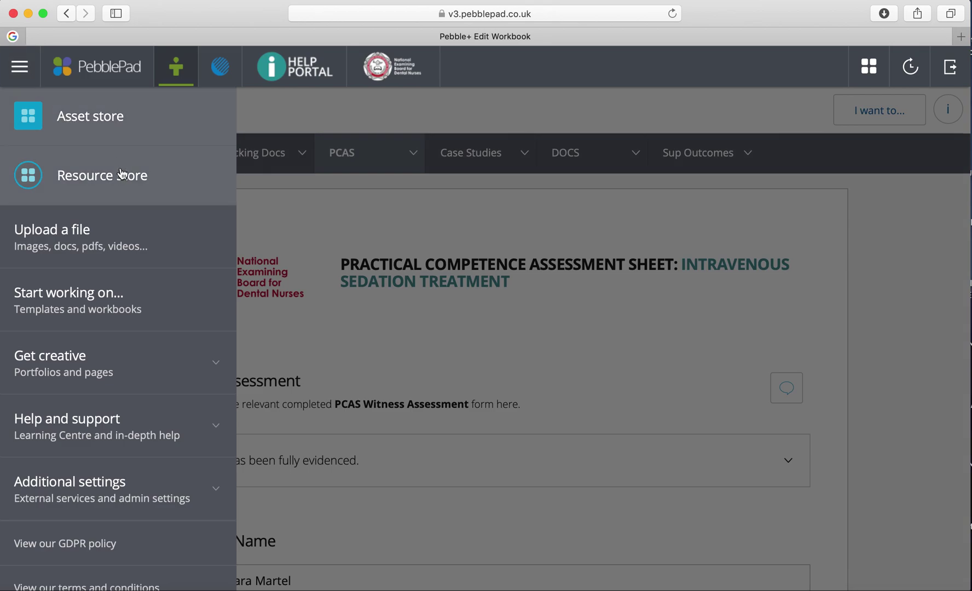
pyautogui.click(112, 178)
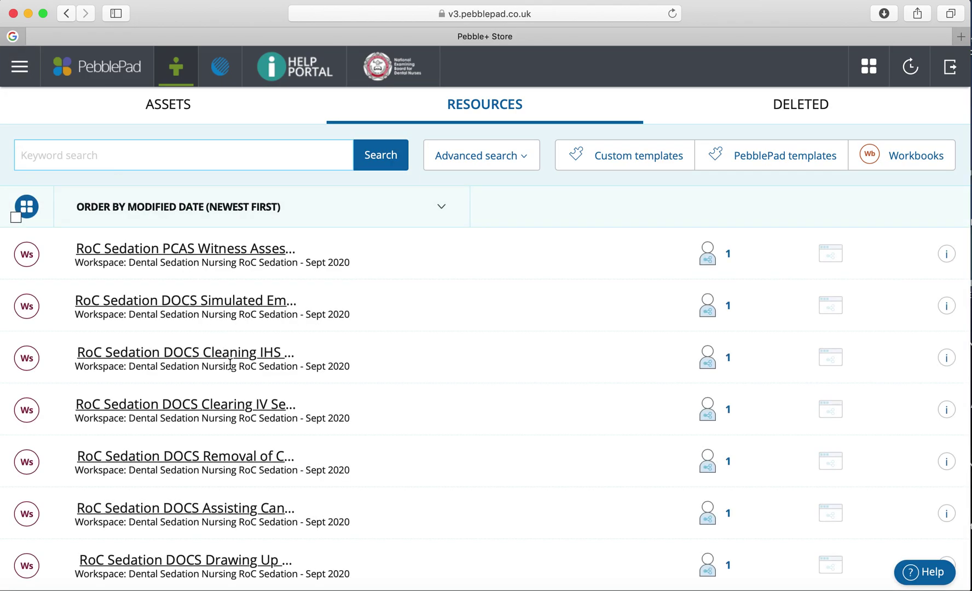
pyautogui.scroll(-8, 230, 364)
pyautogui.scroll(7, 230, 364)
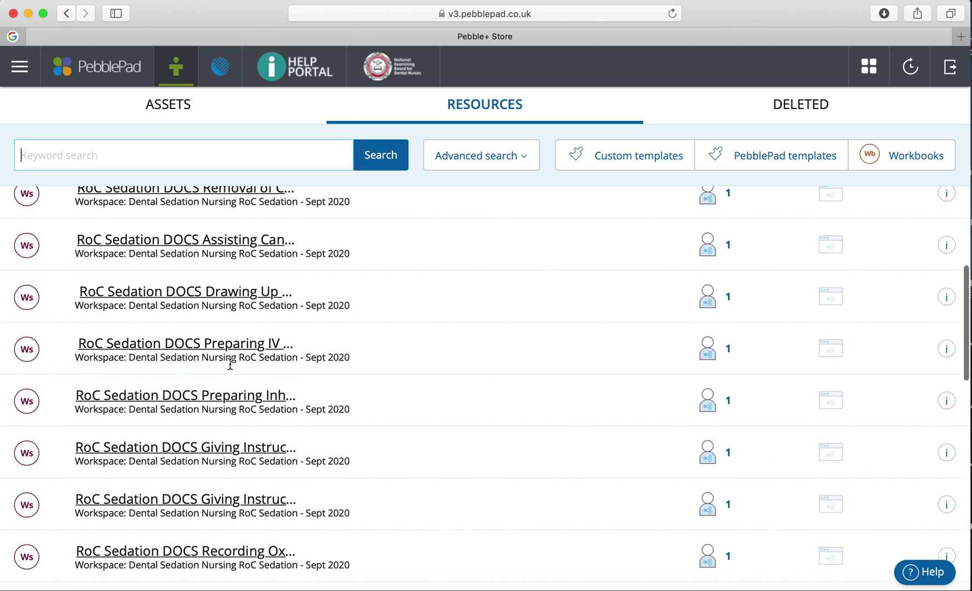
pyautogui.scroll(2, 229, 364)
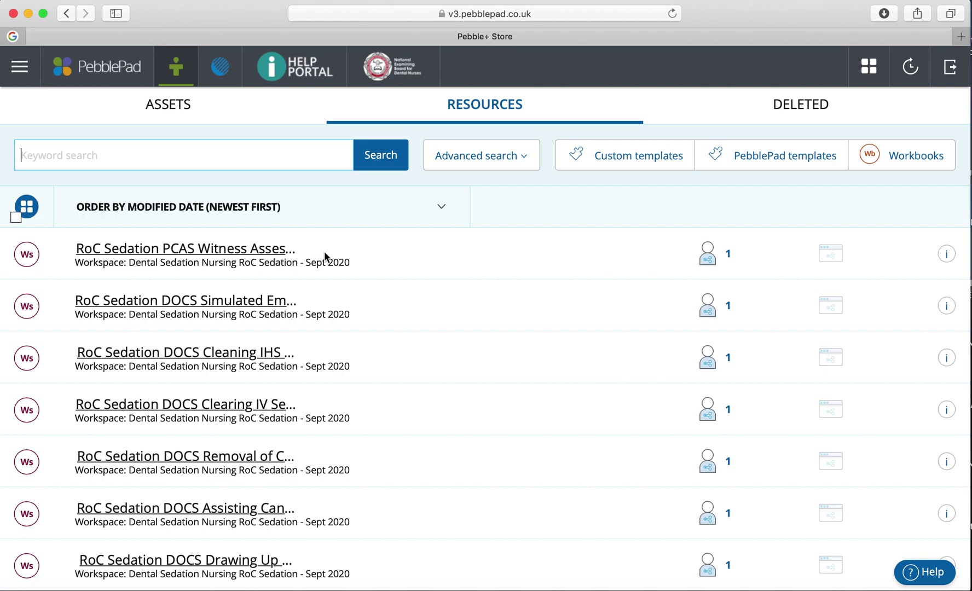
pyautogui.click(278, 253)
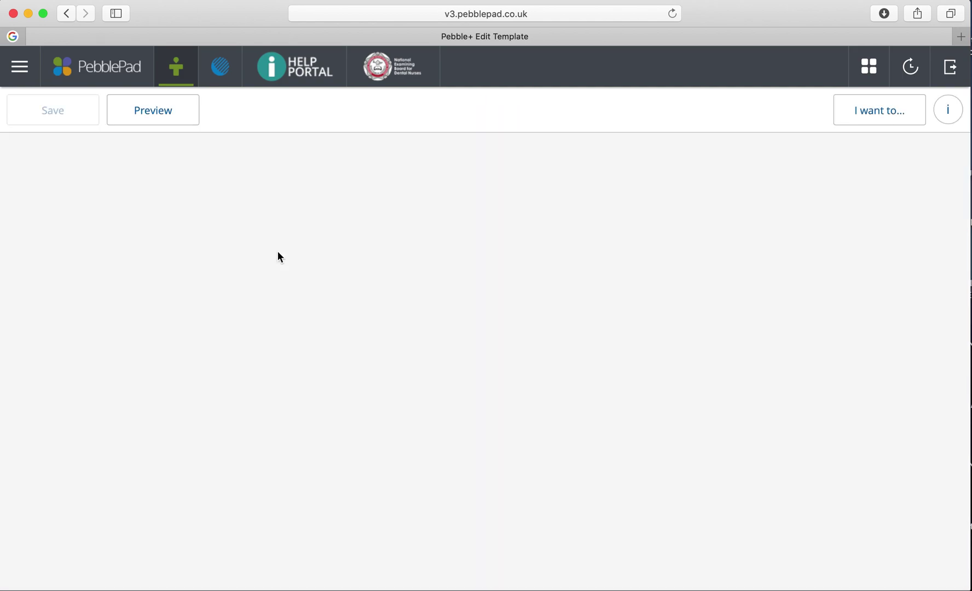
# - Title the witness form 'PCAS iv t 1'
pyautogui.scroll(-5, 325, 387)
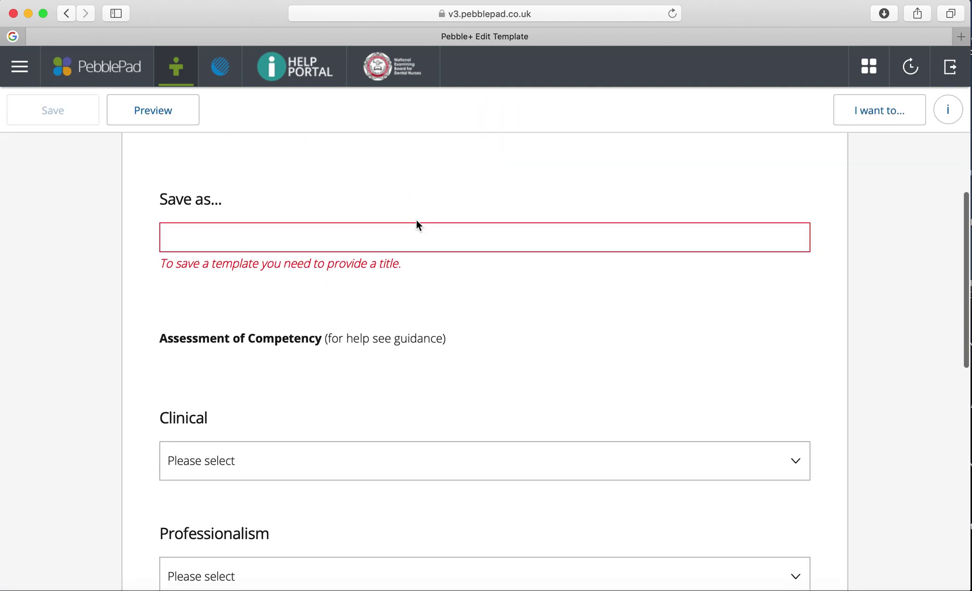
pyautogui.click(440, 233)
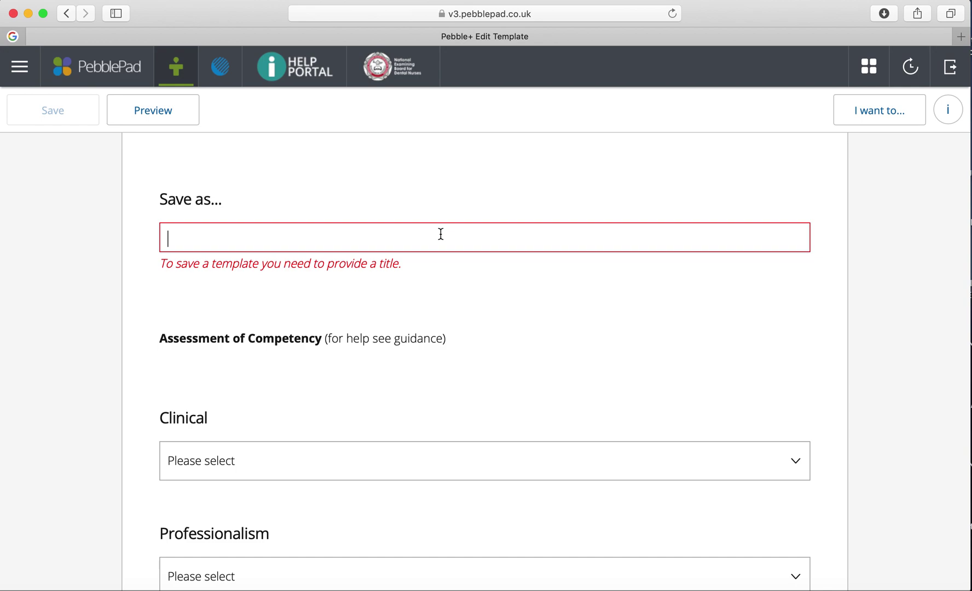
pyautogui.write('pcas')
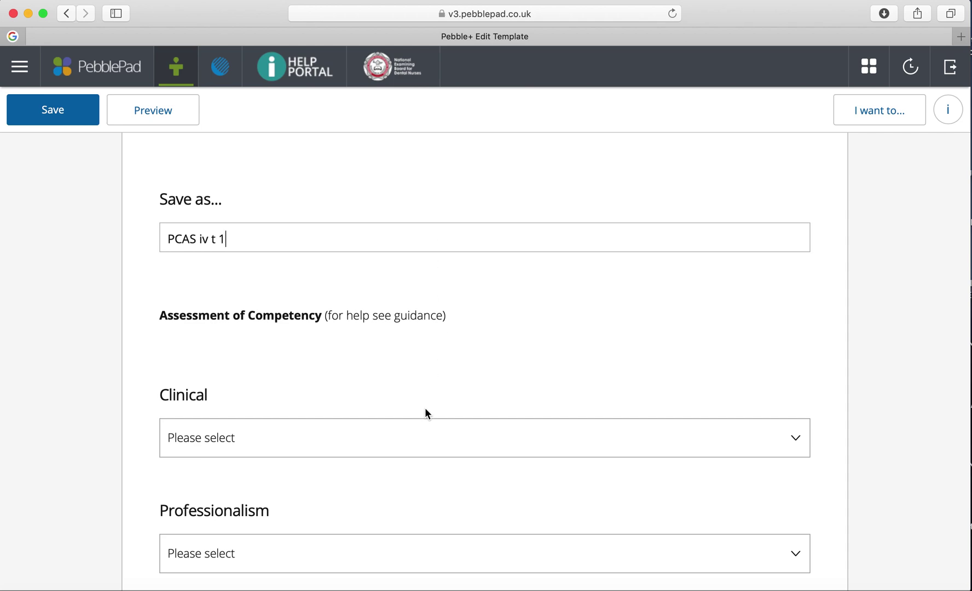
# - Rate Clinical and Professionalism as Competent
pyautogui.scroll(-2, 425, 409)
pyautogui.click(458, 343)
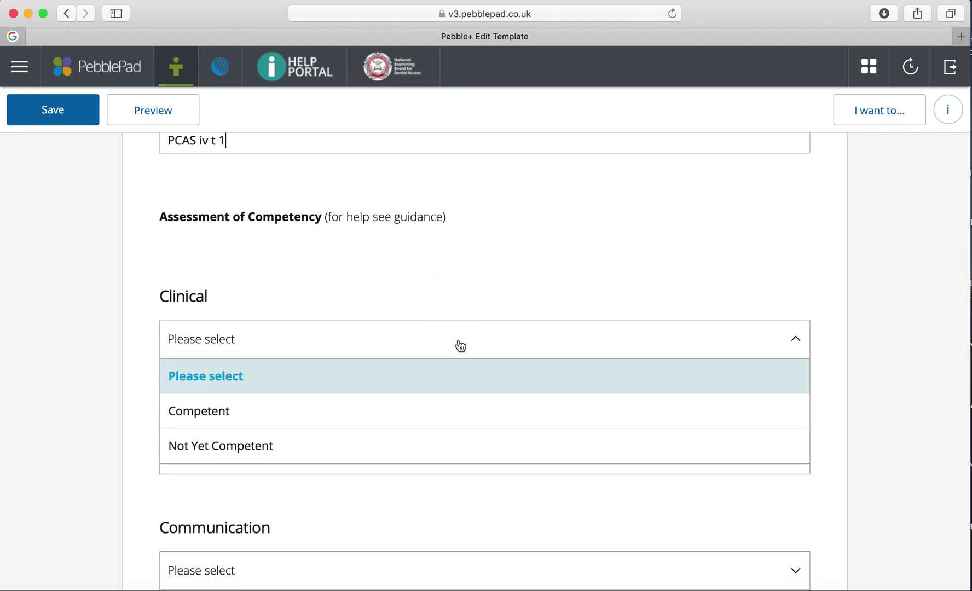
pyautogui.click(263, 409)
pyautogui.scroll(-2, 312, 410)
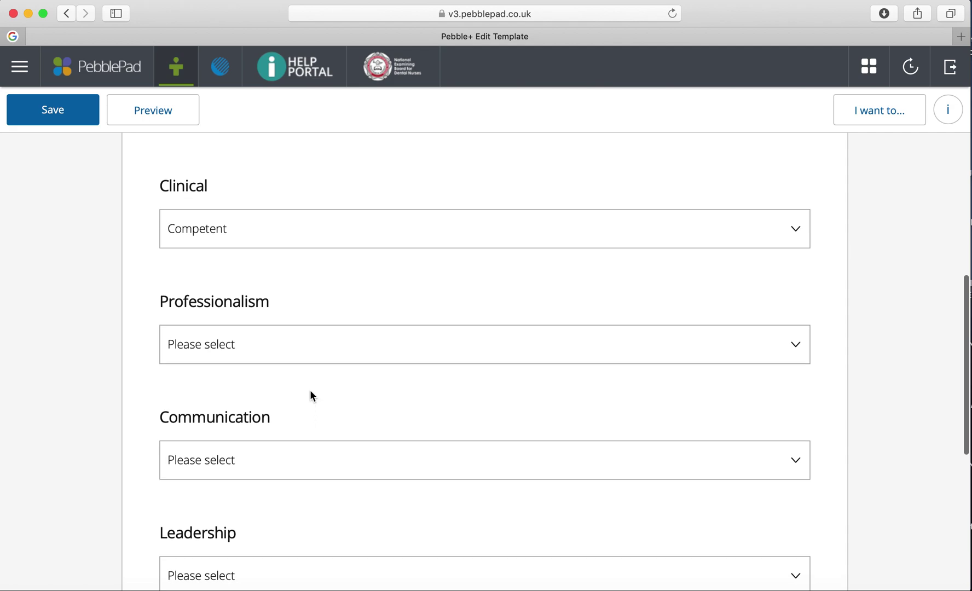
pyautogui.click(310, 346)
pyautogui.click(242, 417)
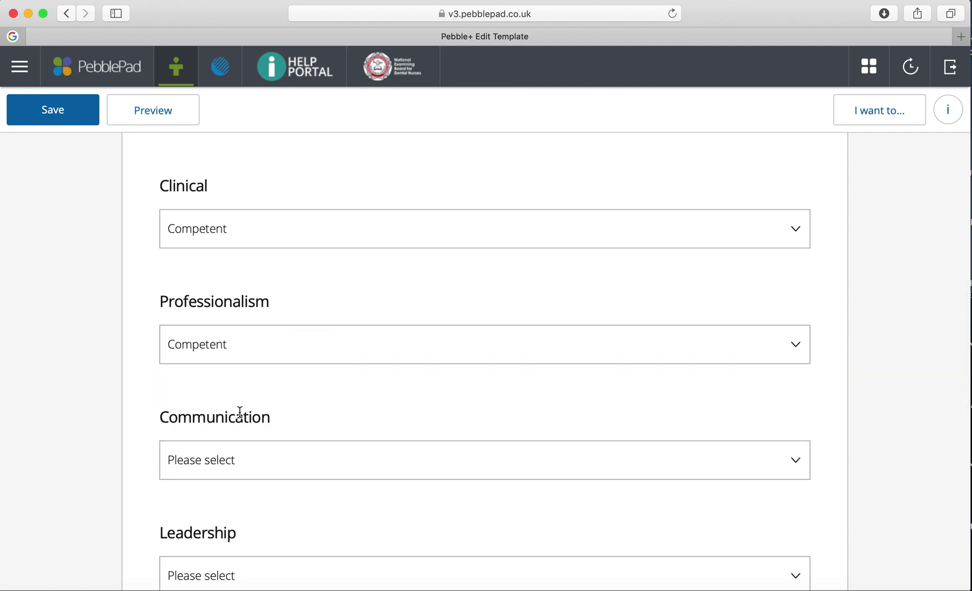
# - Rate Communication and Leadership as Competent
pyautogui.scroll(-2, 240, 412)
pyautogui.click(277, 352)
pyautogui.click(216, 433)
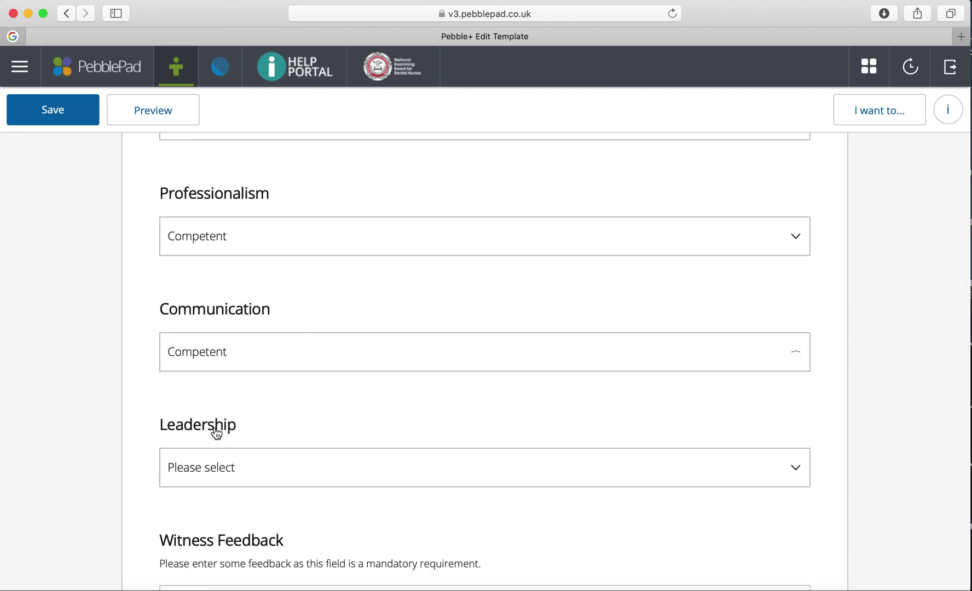
pyautogui.click(253, 466)
pyautogui.scroll(-2, 253, 469)
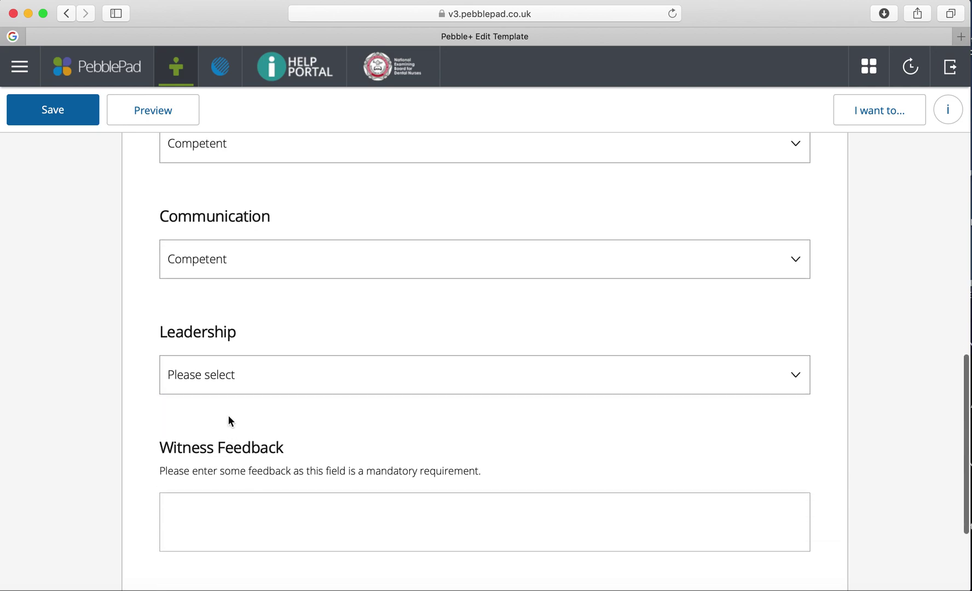
pyautogui.click(250, 376)
pyautogui.click(202, 443)
pyautogui.scroll(-3, 202, 440)
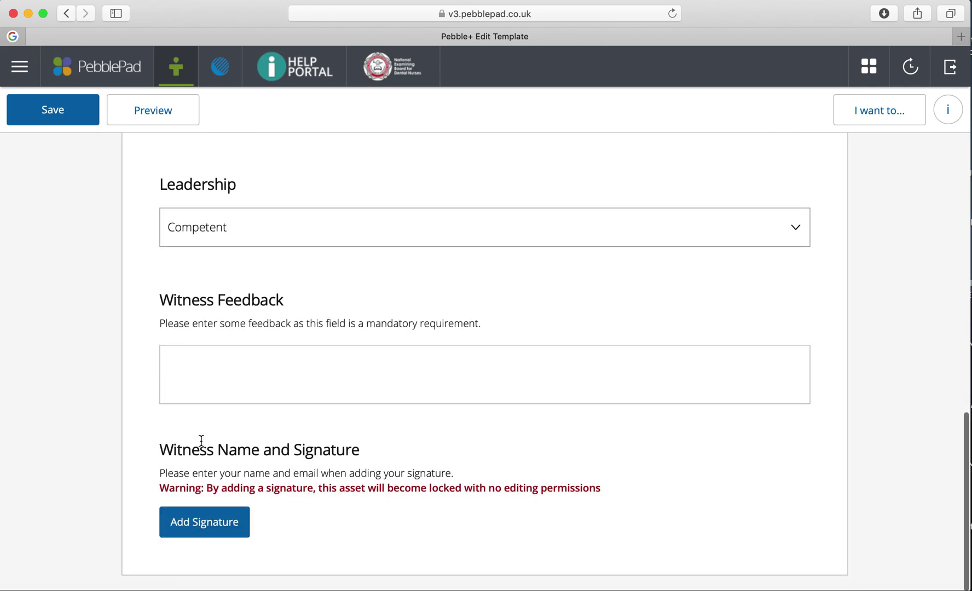
pyautogui.click(268, 366)
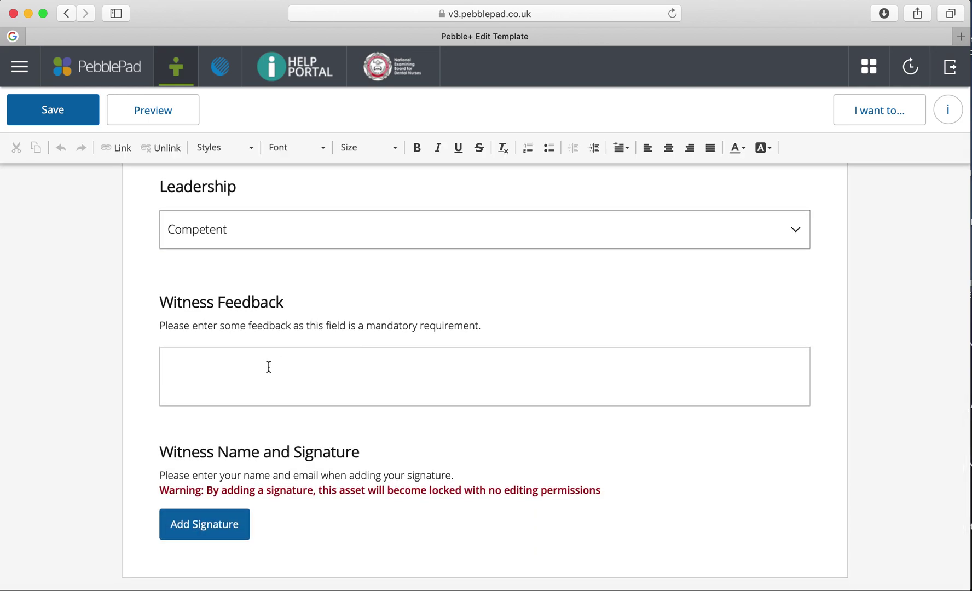
# - Enter witness feedback 'all very good, good understanding very professional' and add a signature section
pyautogui.write('all very good, good underst')
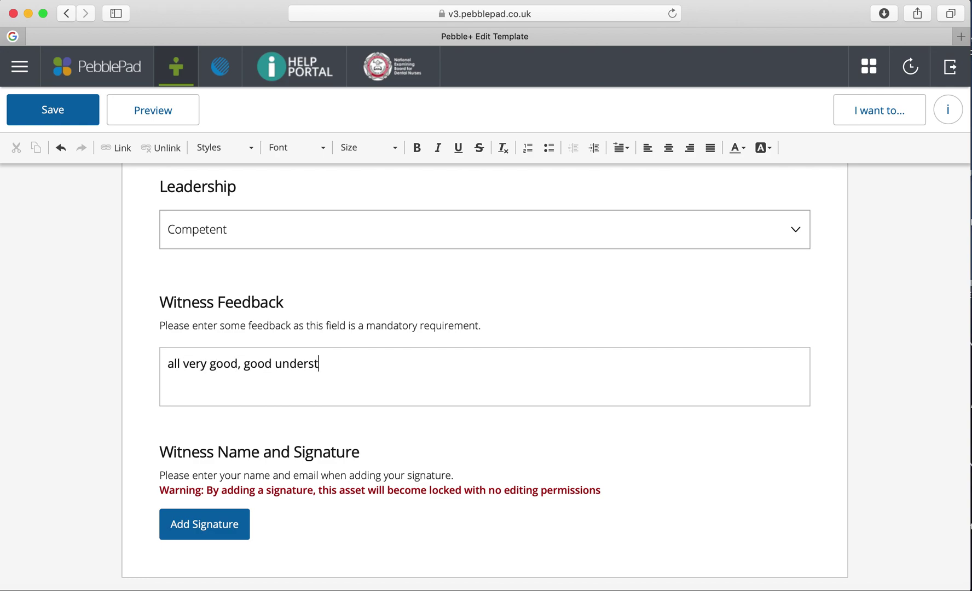
pyautogui.write('anding very professional')
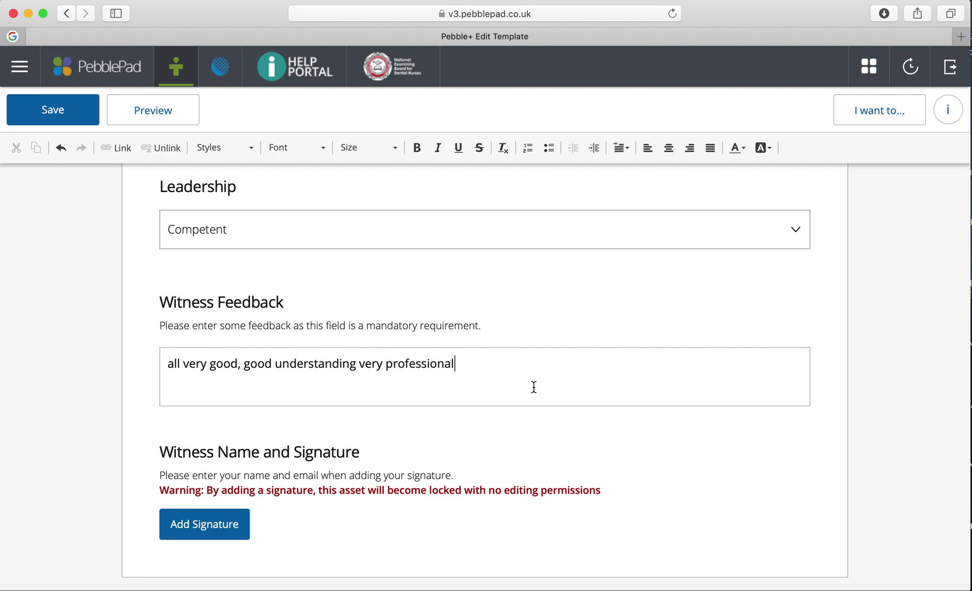
pyautogui.click(232, 524)
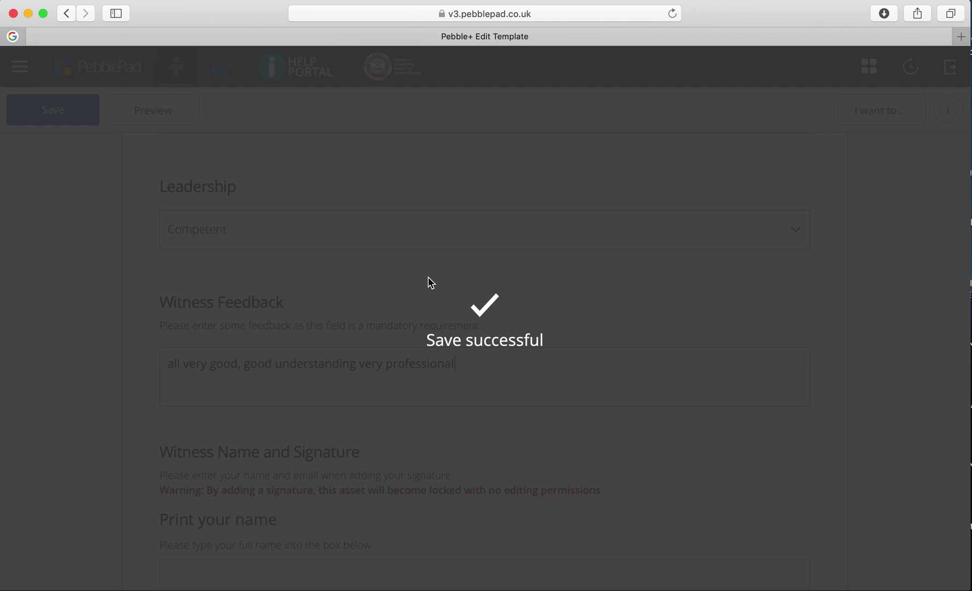
pyautogui.scroll(-5, 428, 277)
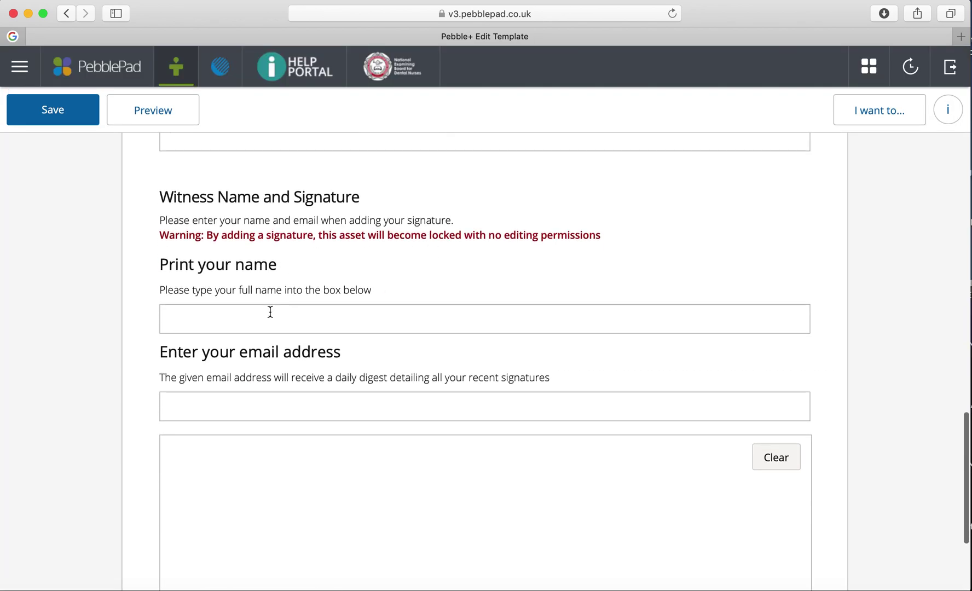
pyautogui.click(250, 324)
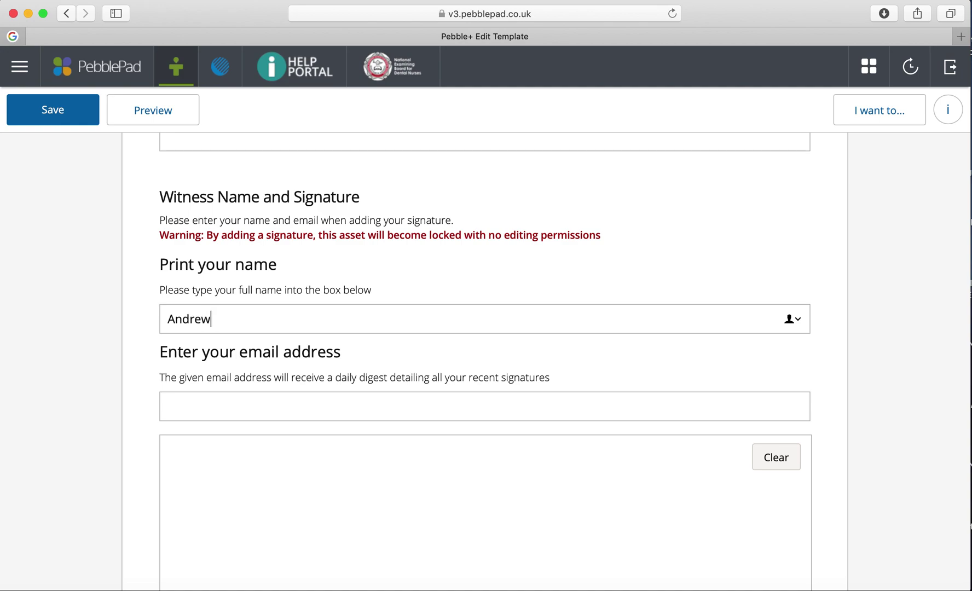
# - Fill in the witness's full name and e-mail address
pyautogui.click(241, 403)
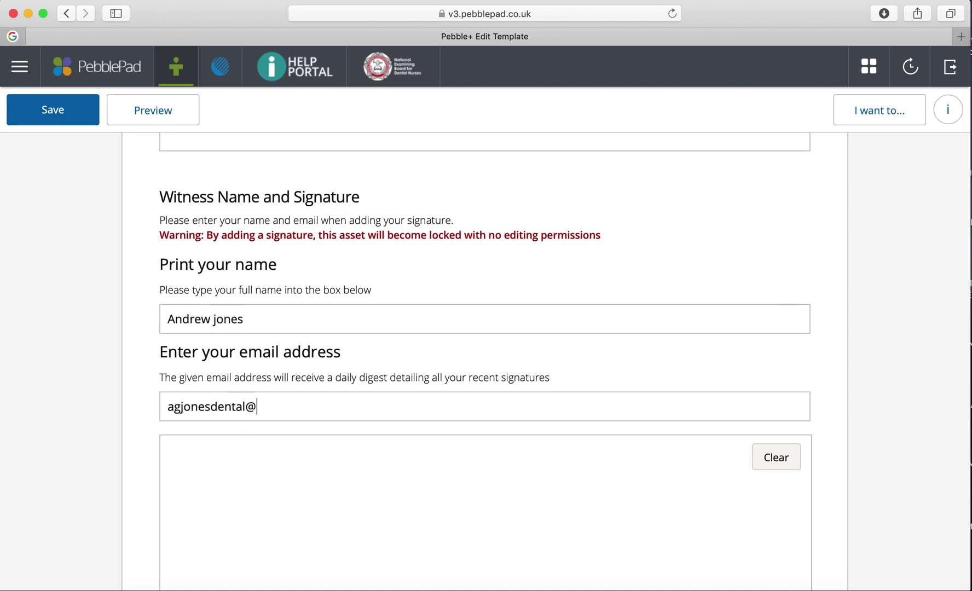
pyautogui.scroll(-5, 432, 395)
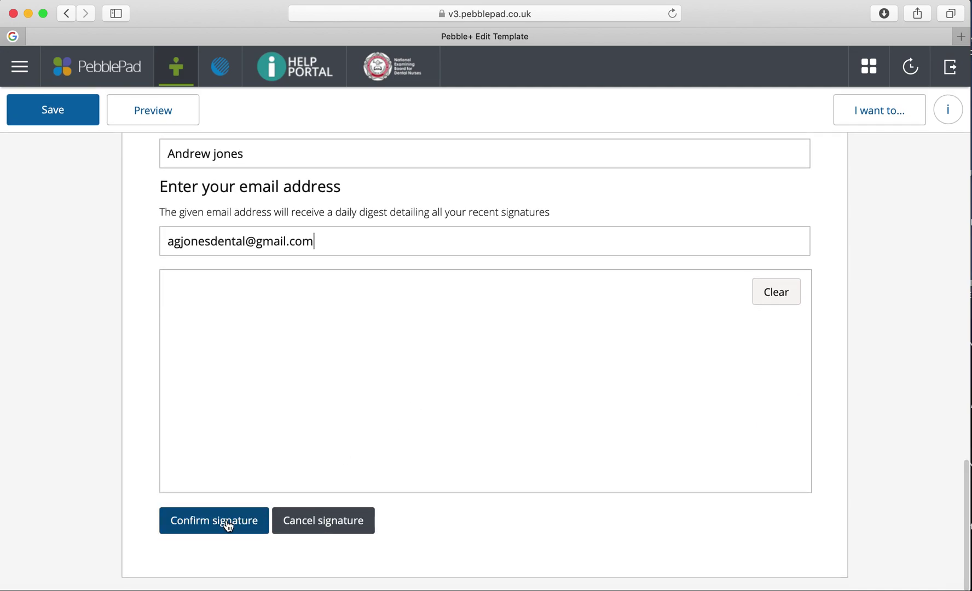
# - Draw and confirm the witness signature, then lock the form permanently
pyautogui.click(229, 534)
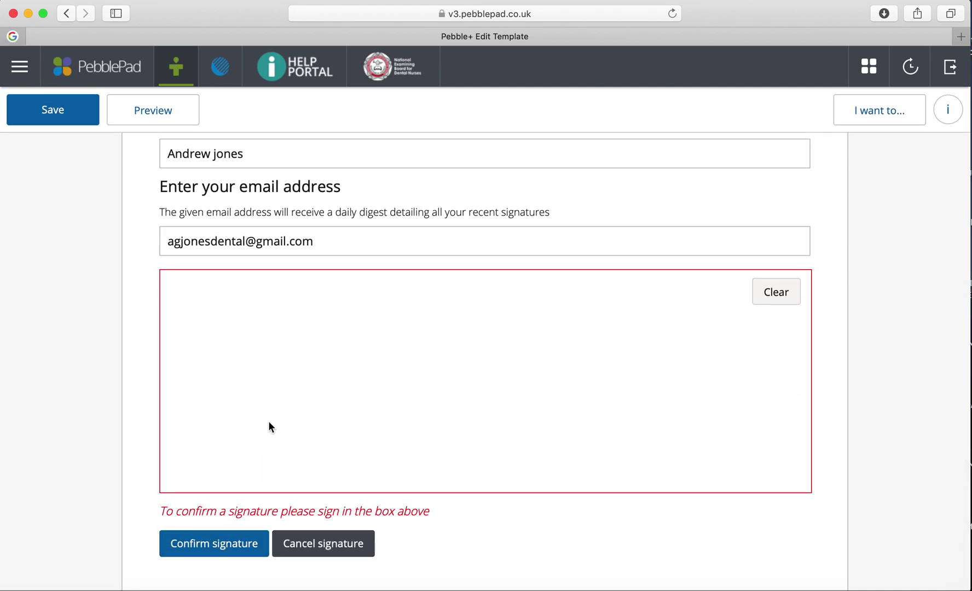
pyautogui.moveTo(259, 423)
pyautogui.mouseDown()
pyautogui.moveTo(310, 369)
pyautogui.moveTo(273, 399)
pyautogui.moveTo(450, 376)
pyautogui.mouseUp()
pyautogui.click(211, 520)
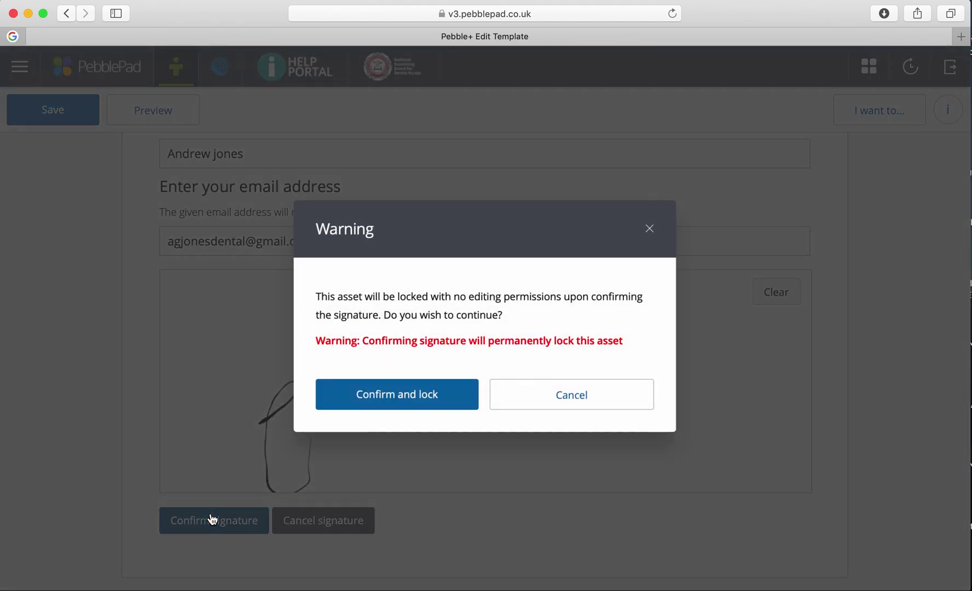
pyautogui.click(459, 402)
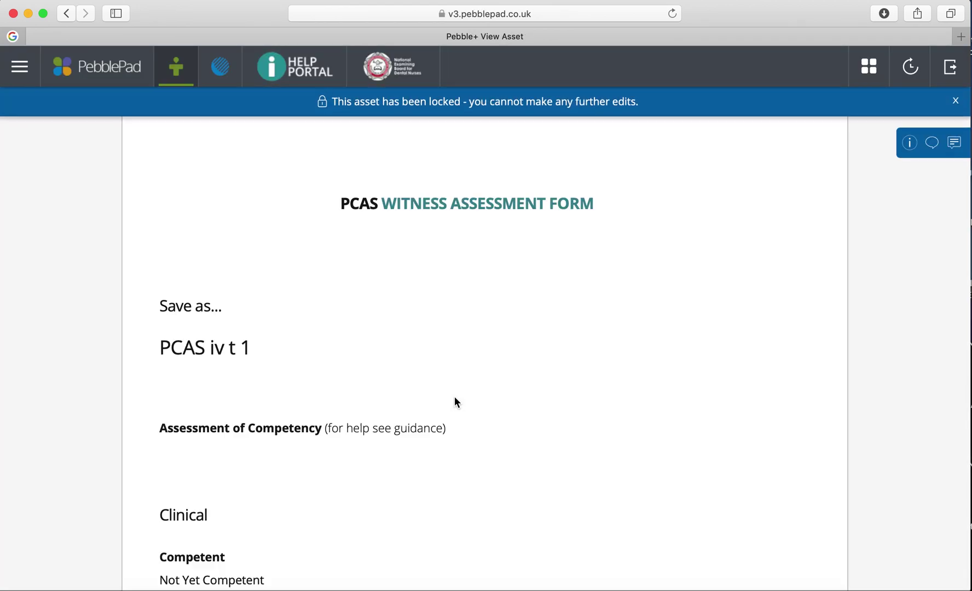
# - Review the locked PCAS iv t 1 form and close the locked-asset notice
pyautogui.scroll(-20, 455, 401)
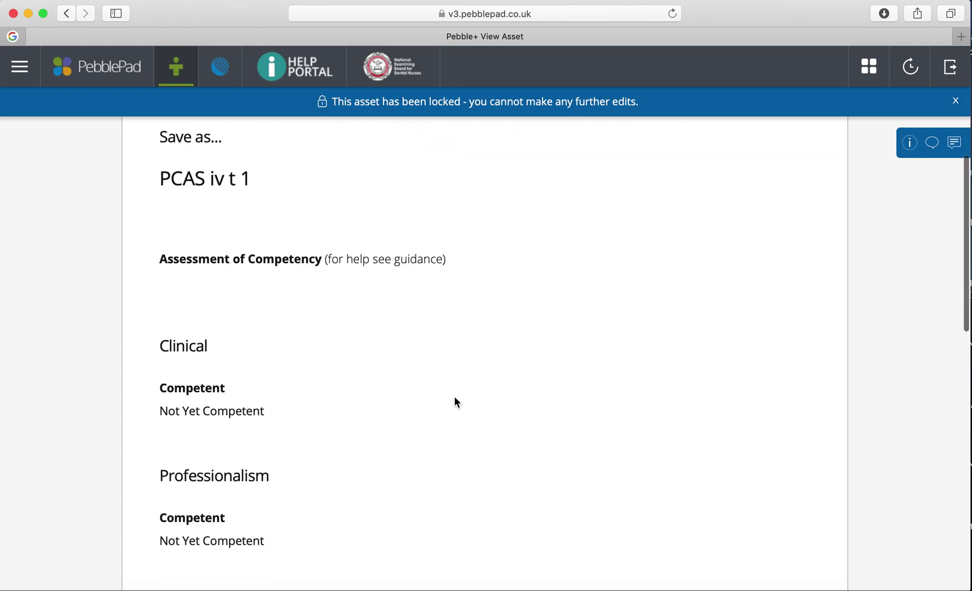
pyautogui.scroll(20, 455, 403)
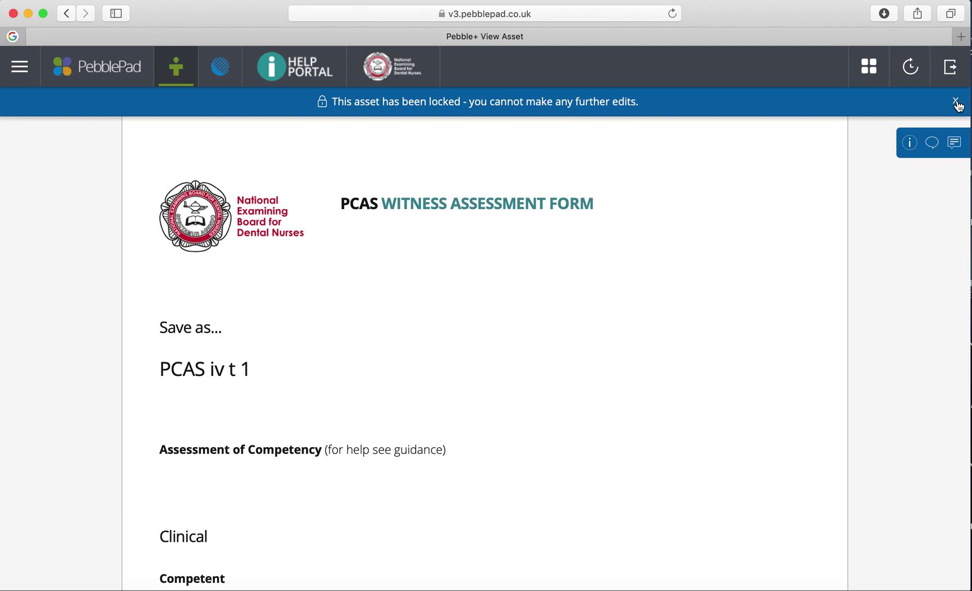
pyautogui.click(956, 103)
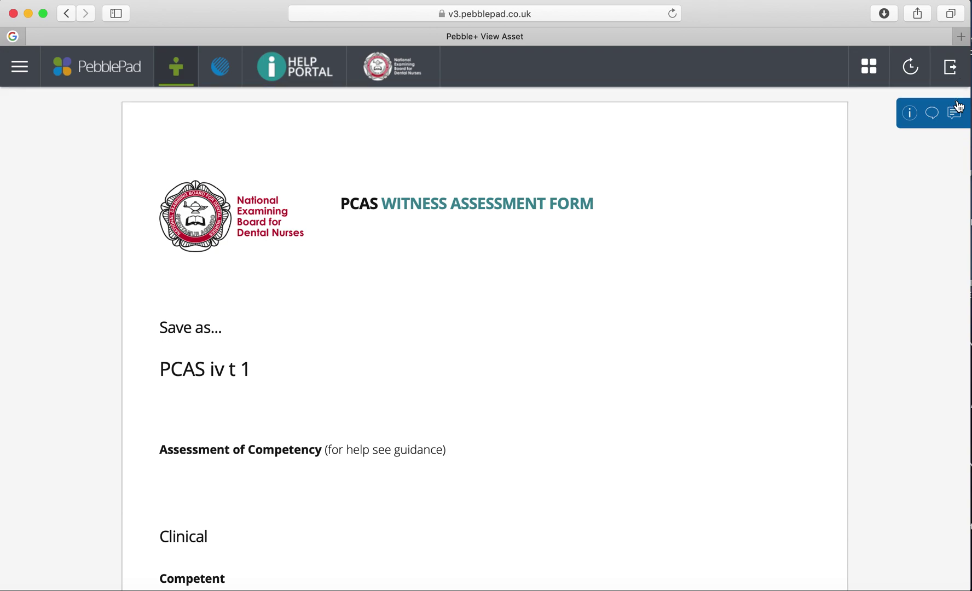
# - From the Resource store's Workbooks filter, open Dental Sedation Nursing at PCAS IVS Treatment > PCAS 1
pyautogui.click(20, 66)
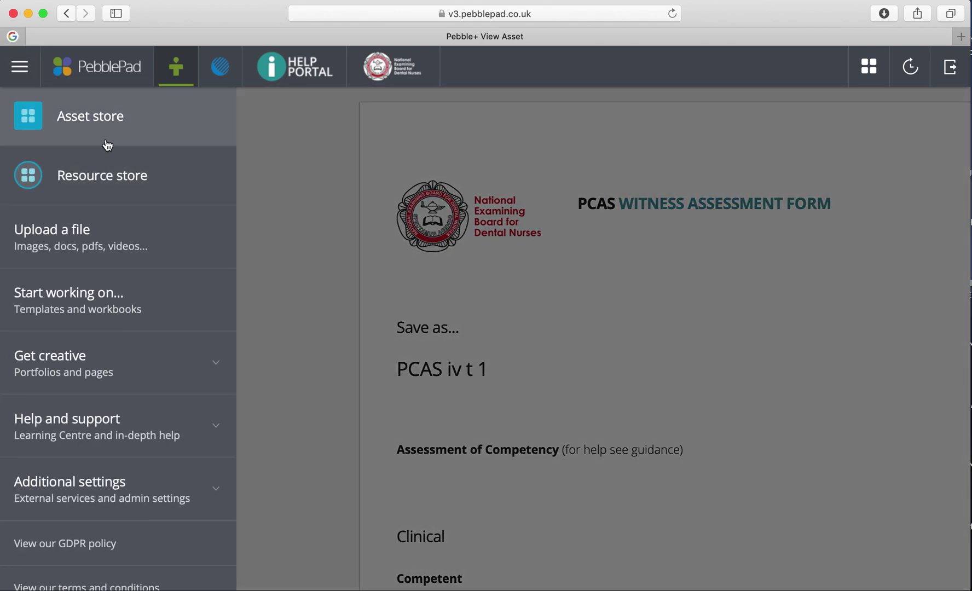
pyautogui.click(101, 174)
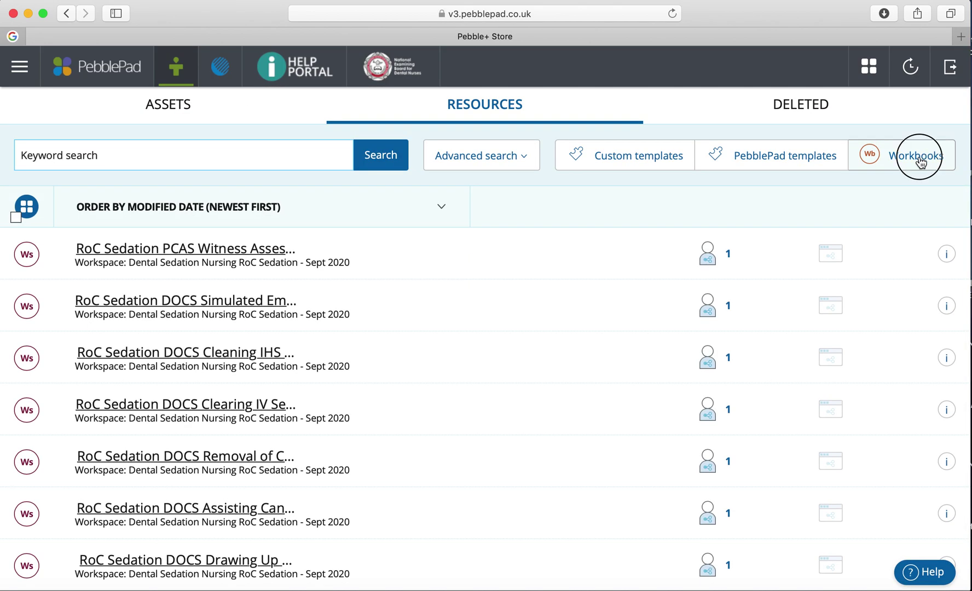
pyautogui.click(909, 159)
pyautogui.click(183, 250)
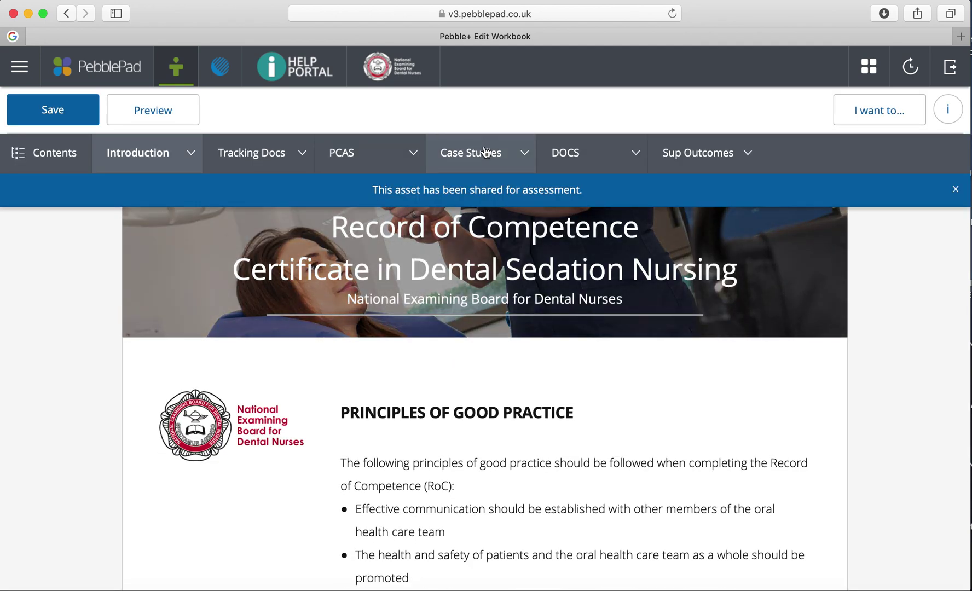
pyautogui.click(389, 154)
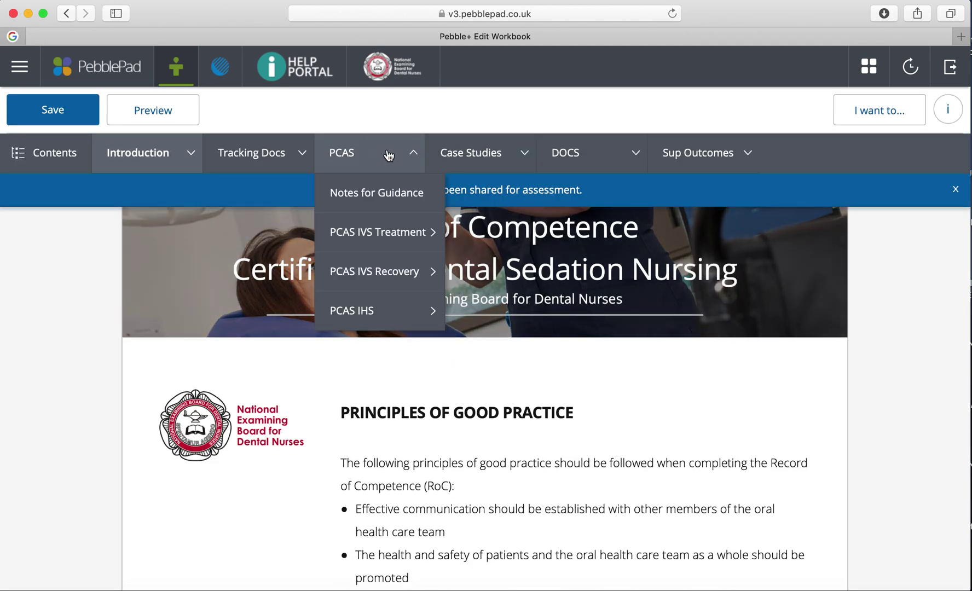
pyautogui.click(390, 234)
pyautogui.click(361, 267)
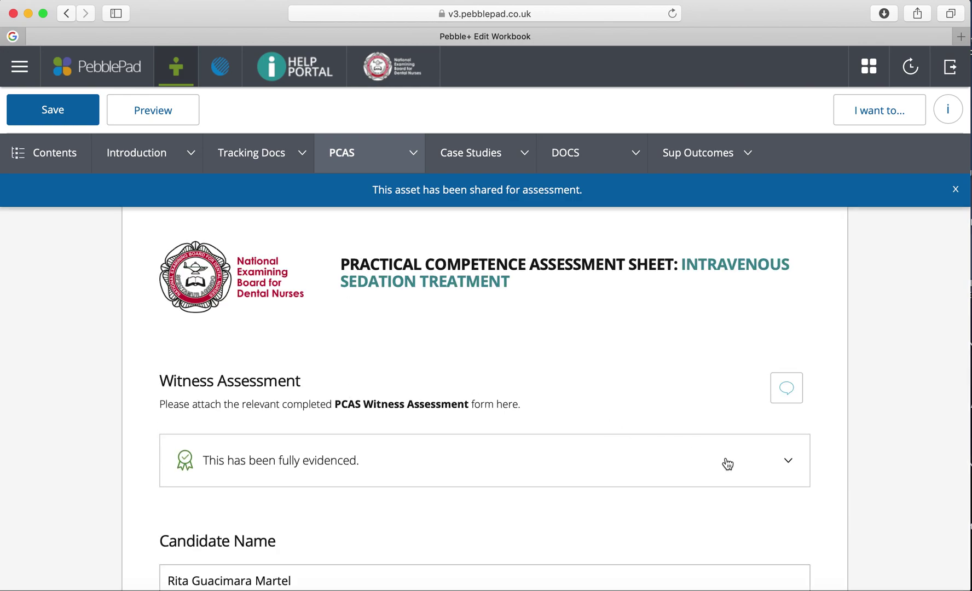
# - Expand the fully evidenced Witness Assessment panel to show its asset area
pyautogui.click(788, 462)
pyautogui.scroll(-3, 782, 465)
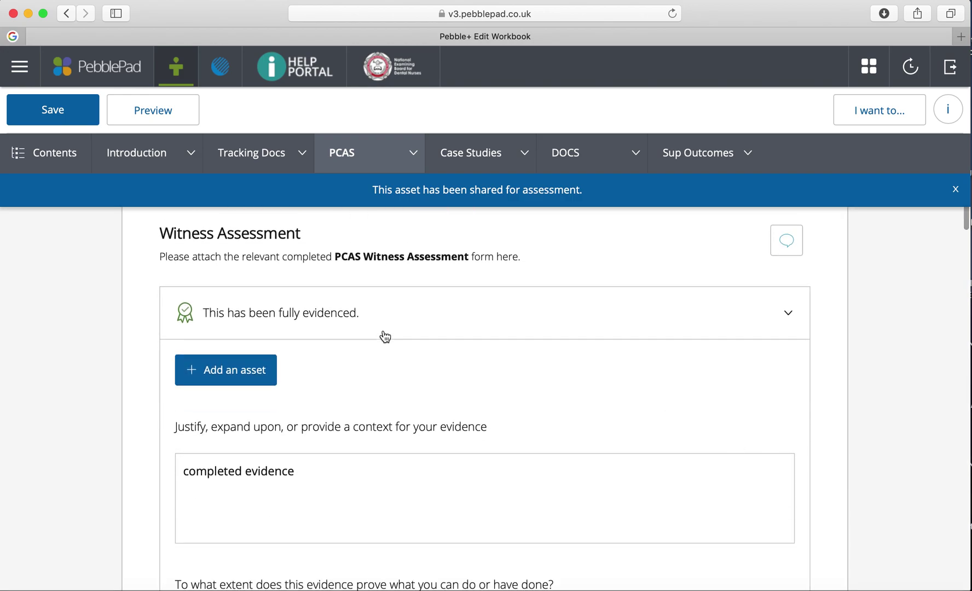
pyautogui.click(788, 315)
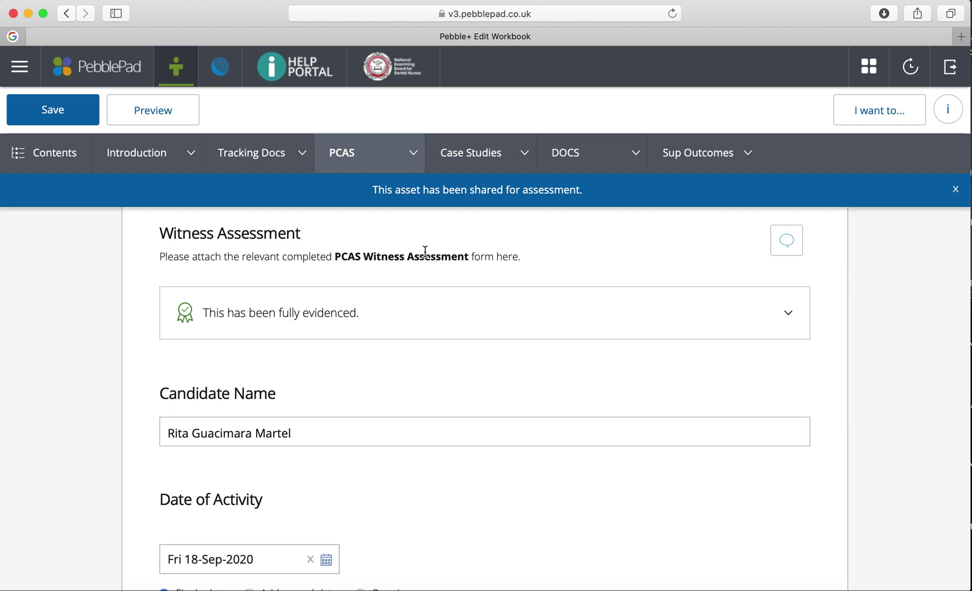
pyautogui.click(788, 313)
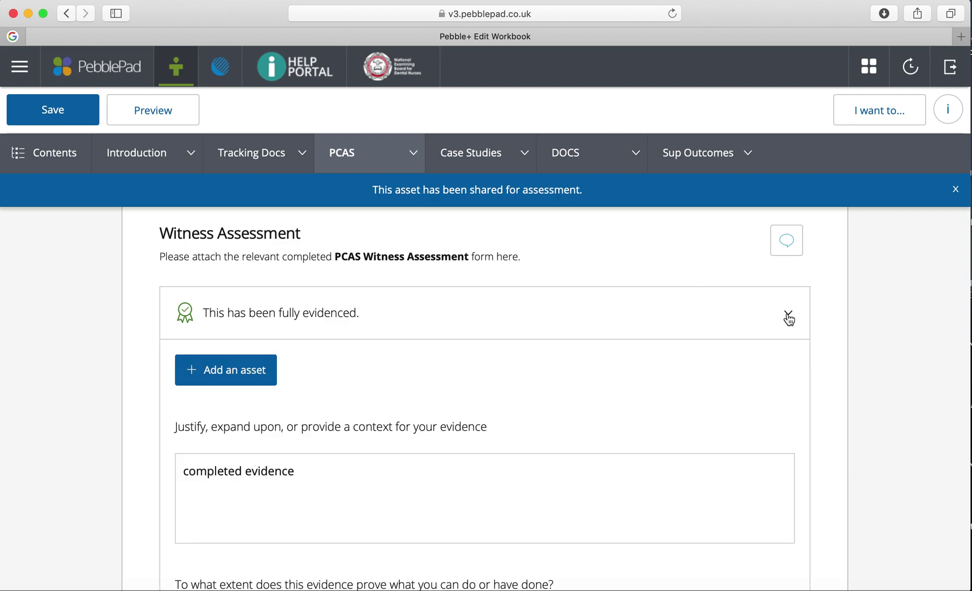
# - Browse the asset picker for Witness Assessment evidence and close it without attaching anything
pyautogui.click(217, 373)
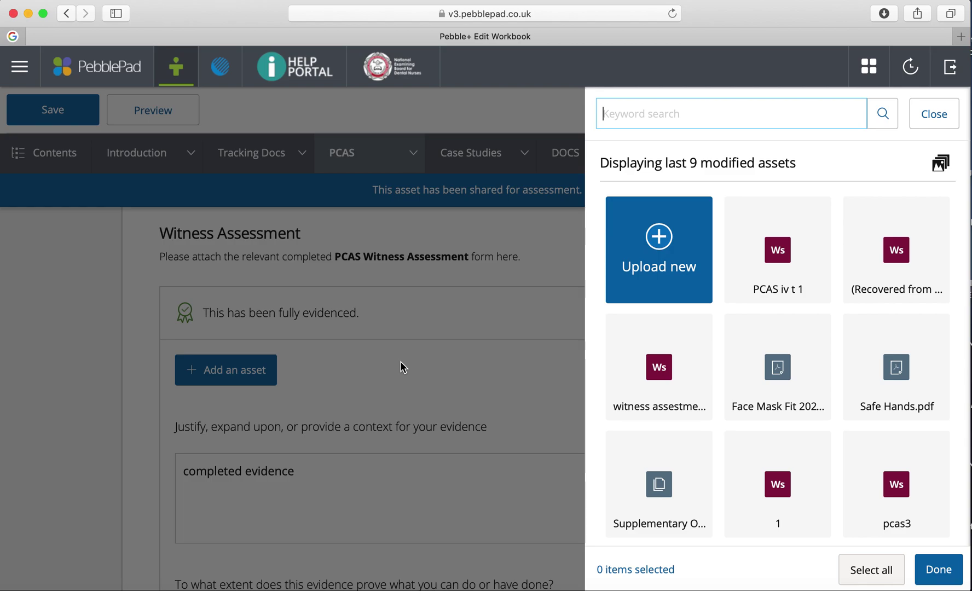
pyautogui.scroll(-2, 590, 374)
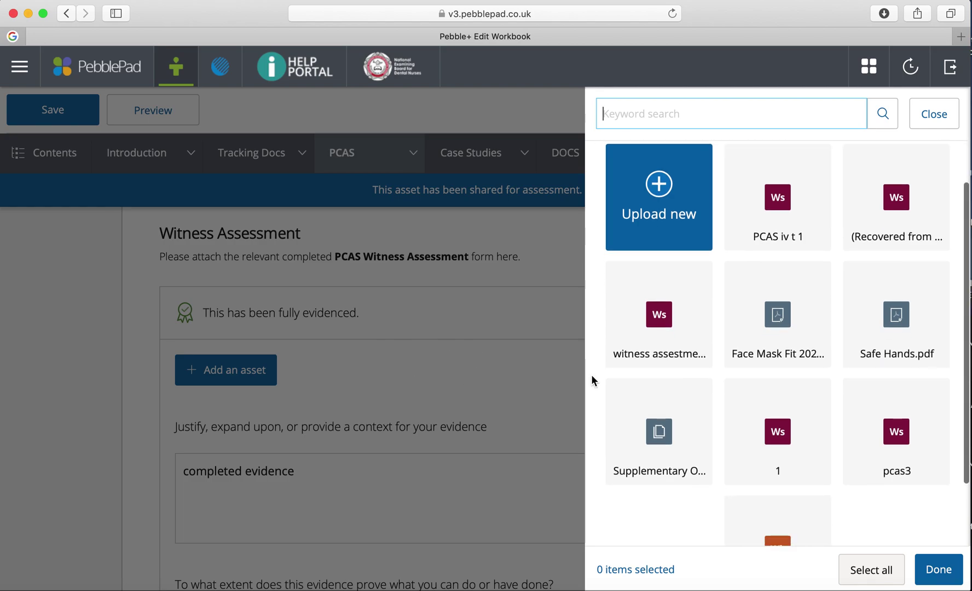
pyautogui.click(932, 125)
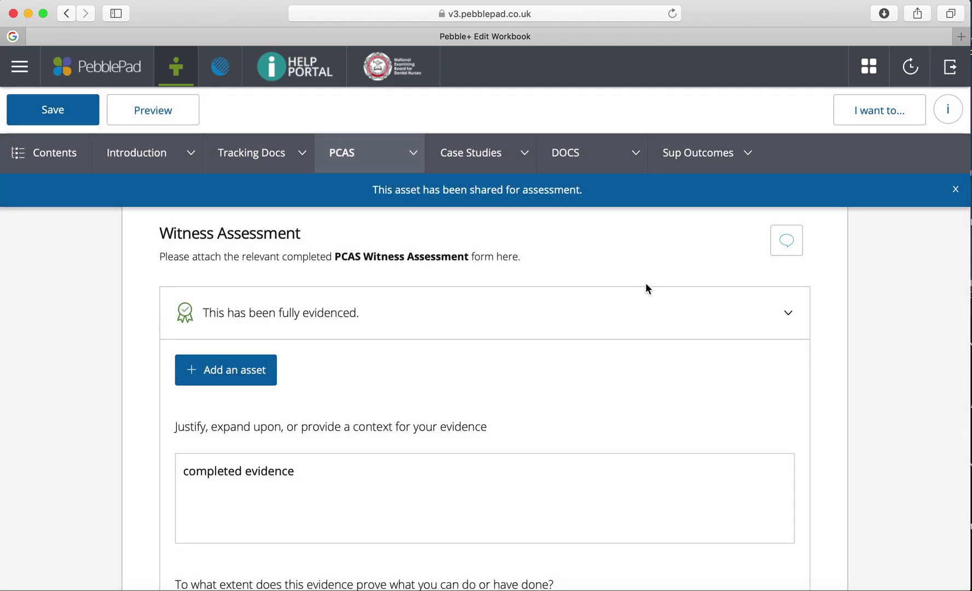
pyautogui.scroll(-5, 556, 383)
# - Check every field on the PCAS 1 sheet, then show the dropdown list of PCAS pages
pyautogui.scroll(-12, 556, 383)
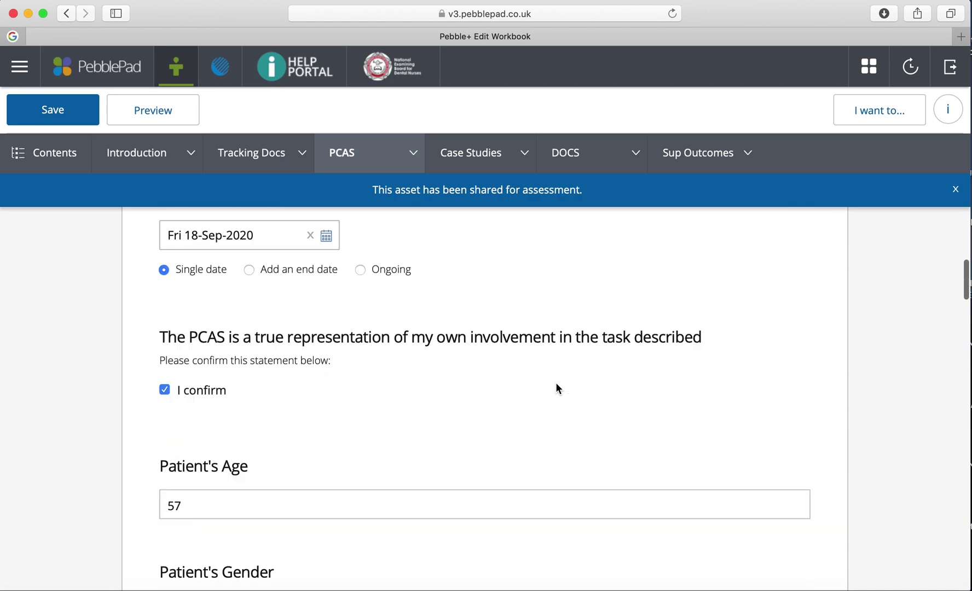
pyautogui.scroll(-1, 556, 381)
pyautogui.scroll(3, 556, 382)
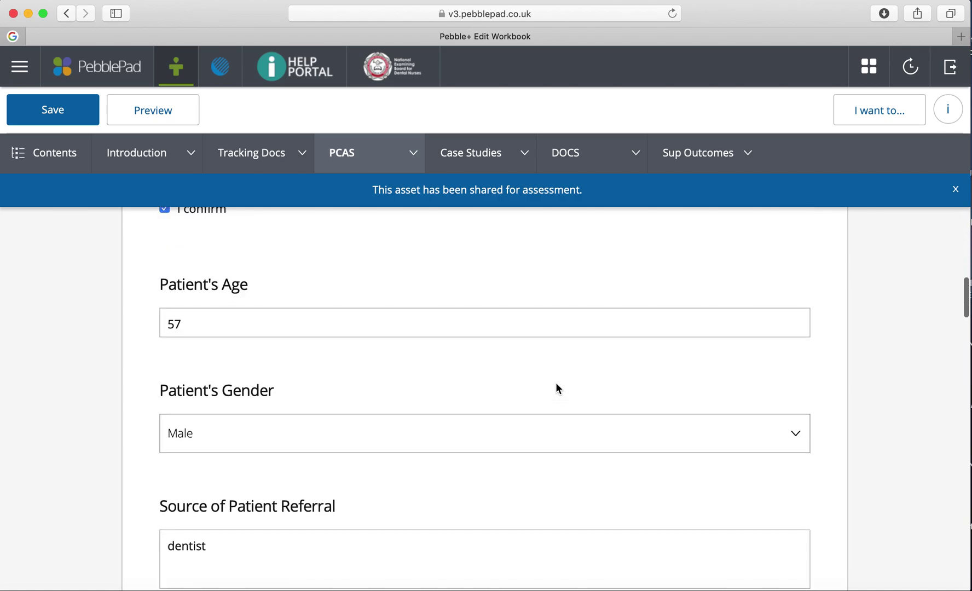
pyautogui.scroll(-12, 508, 372)
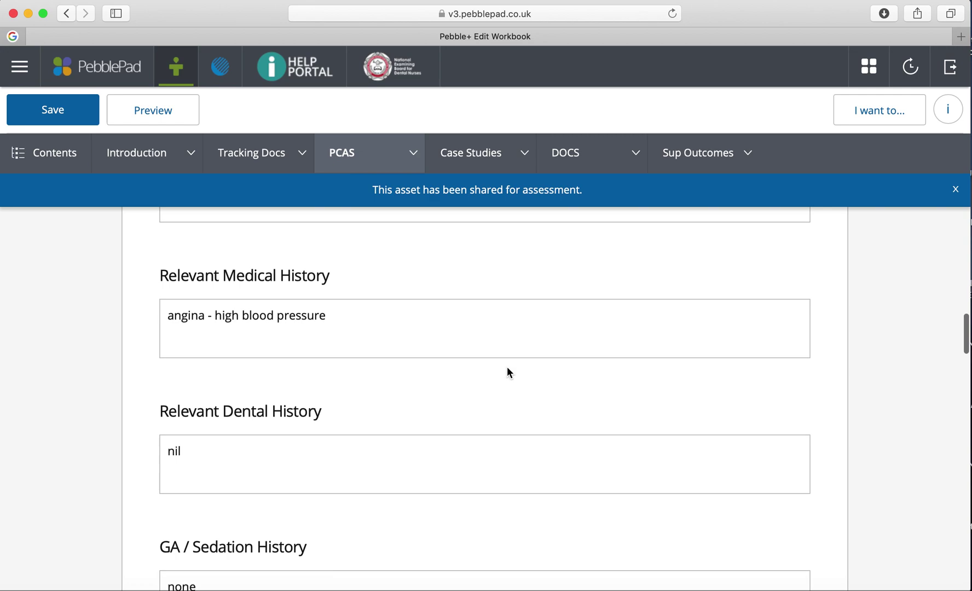
pyautogui.scroll(-5, 506, 366)
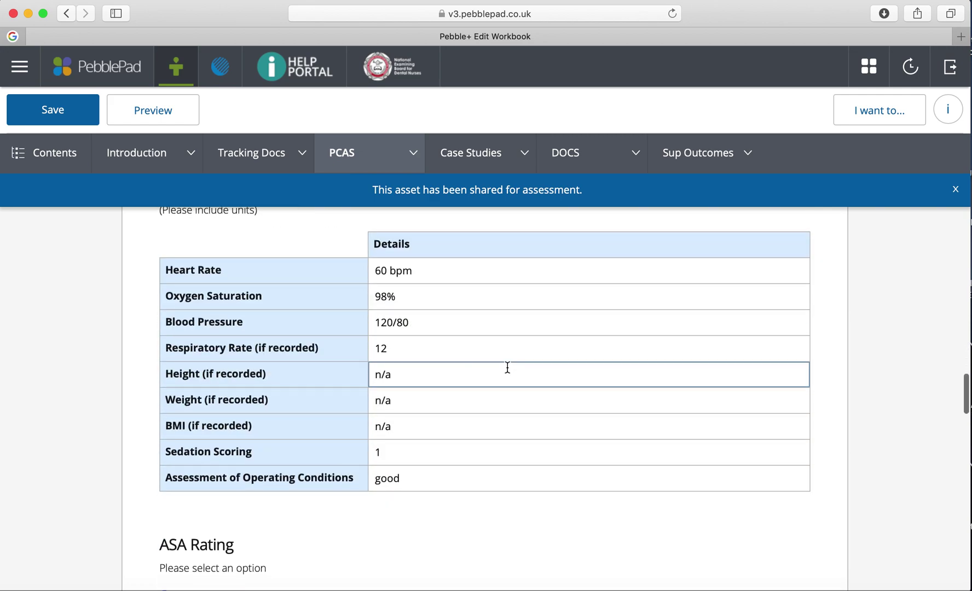
pyautogui.scroll(-9, 507, 368)
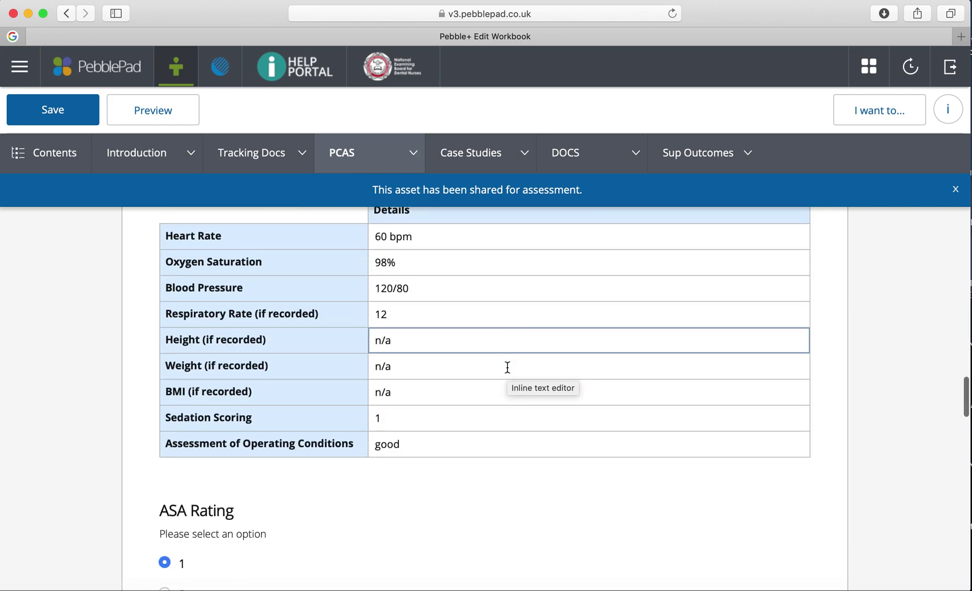
pyautogui.scroll(8, 507, 371)
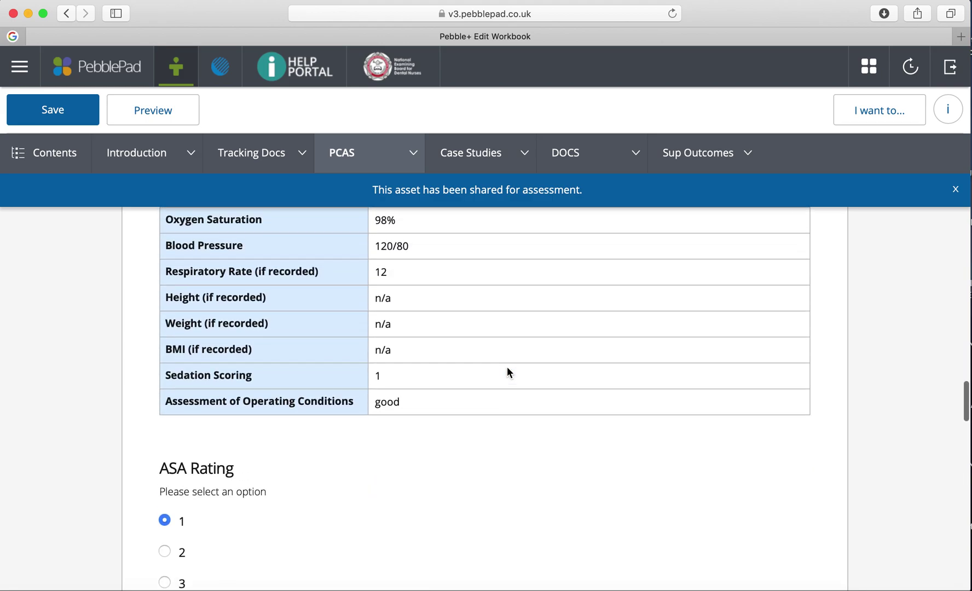
pyautogui.scroll(-3, 508, 371)
pyautogui.scroll(-15, 508, 372)
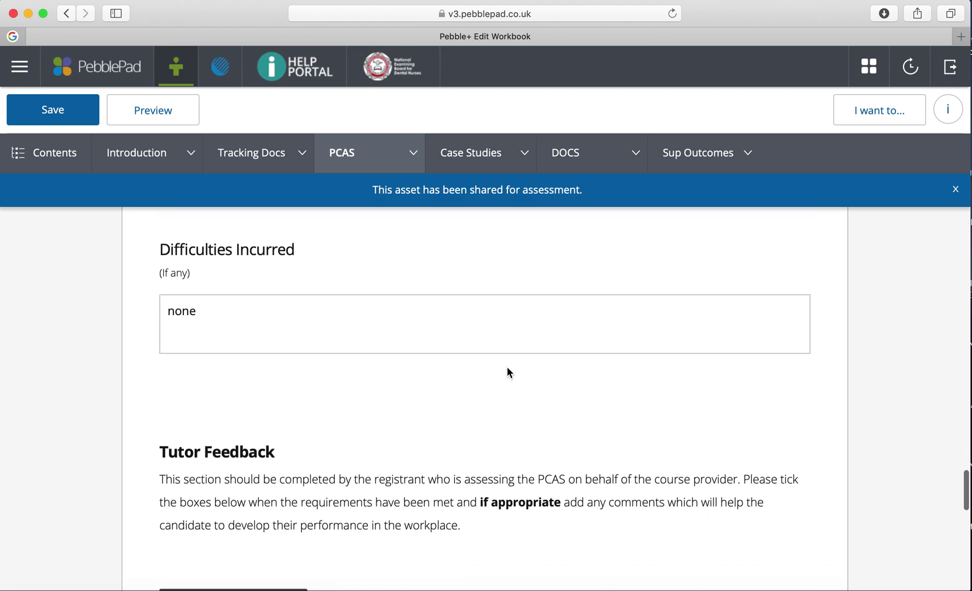
pyautogui.scroll(8, 507, 372)
pyautogui.scroll(7, 506, 366)
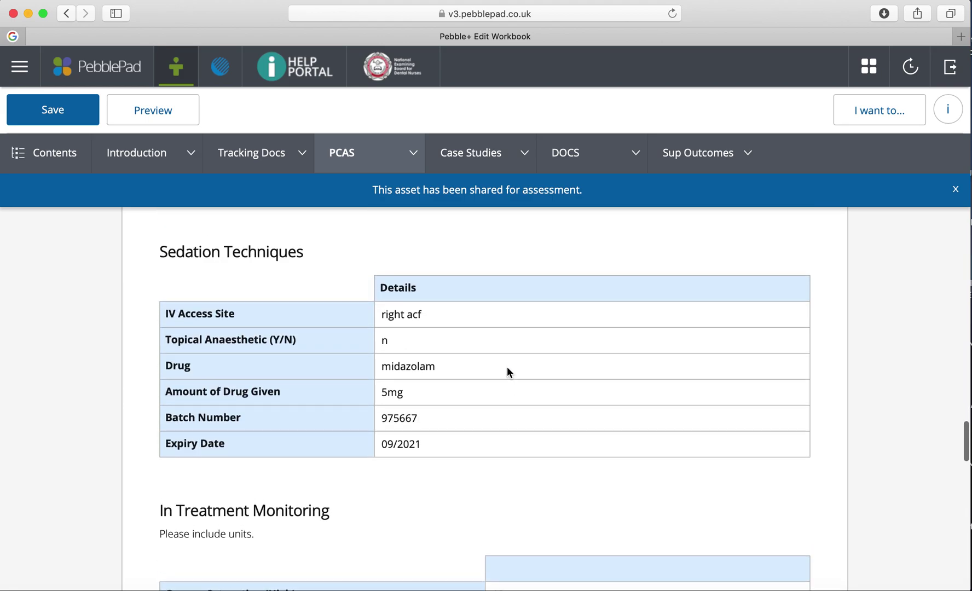
pyautogui.scroll(8, 507, 367)
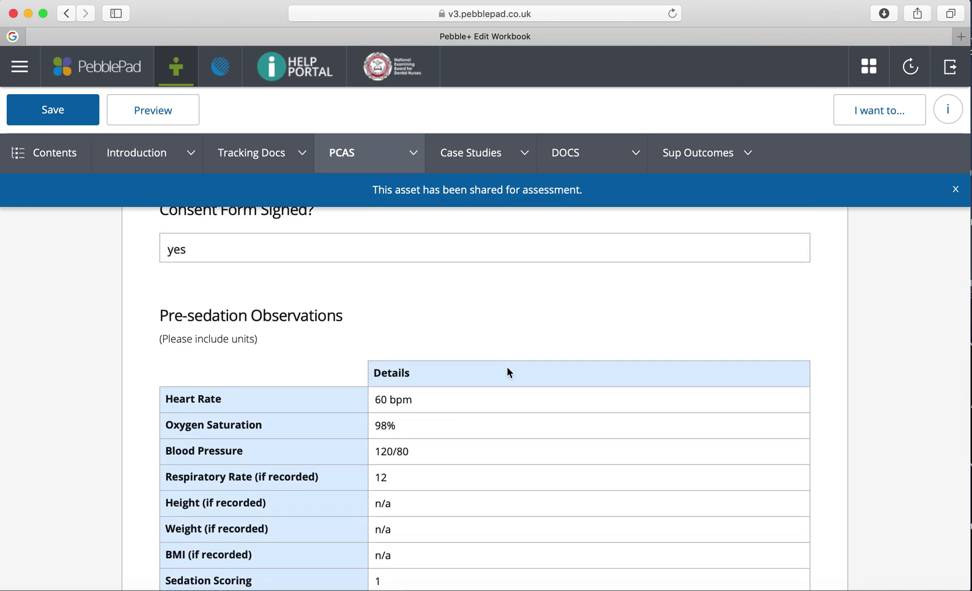
pyautogui.scroll(-2, 507, 366)
pyautogui.scroll(4, 507, 366)
pyautogui.scroll(10, 507, 368)
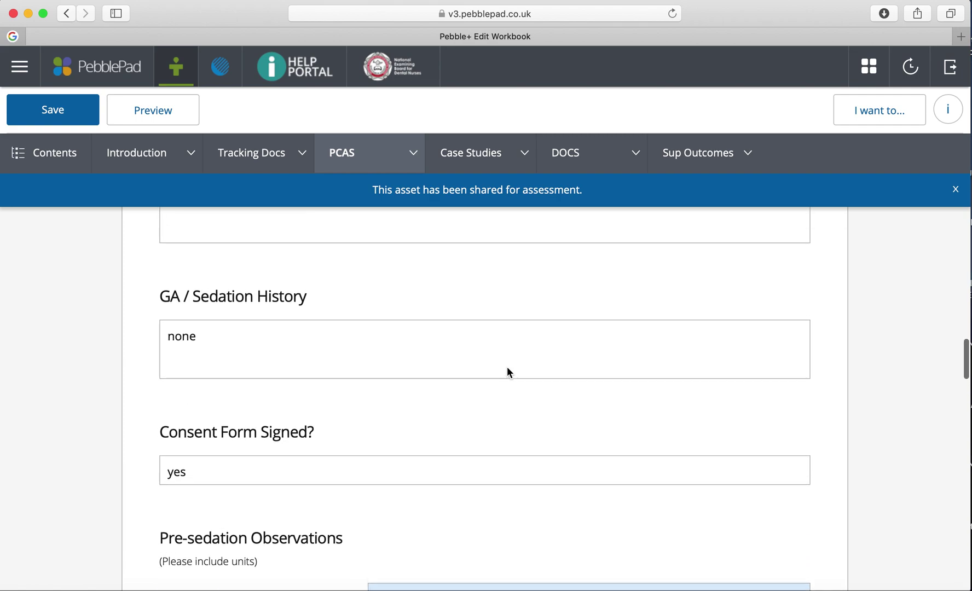
pyautogui.scroll(7, 506, 366)
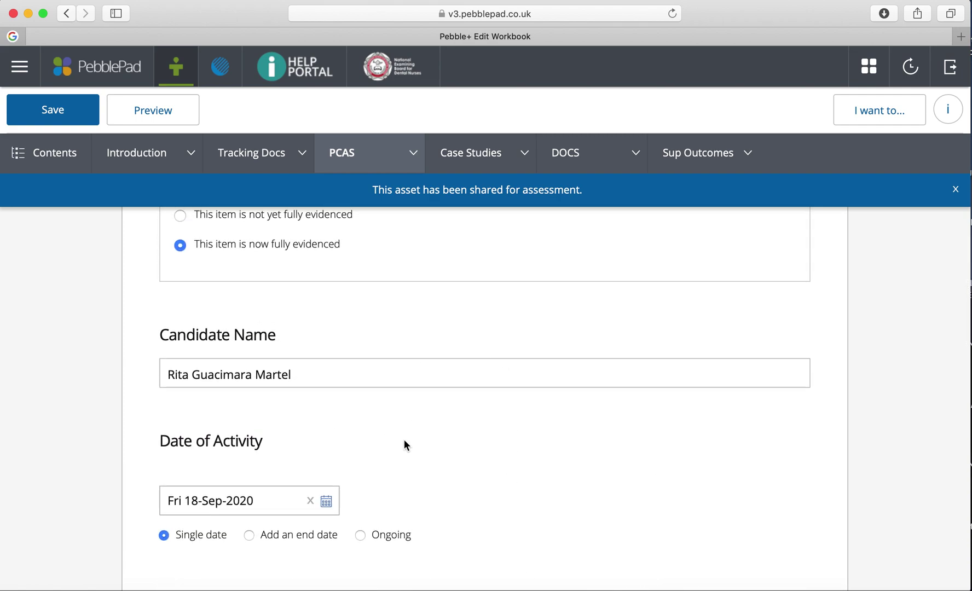
pyautogui.scroll(1, 404, 441)
pyautogui.scroll(-1, 403, 441)
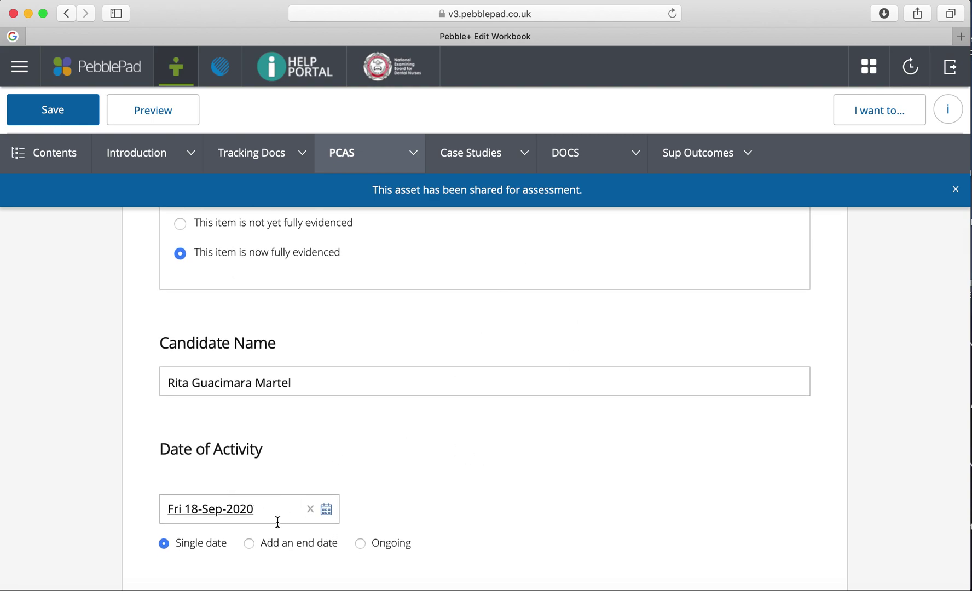
pyautogui.scroll(-3, 233, 506)
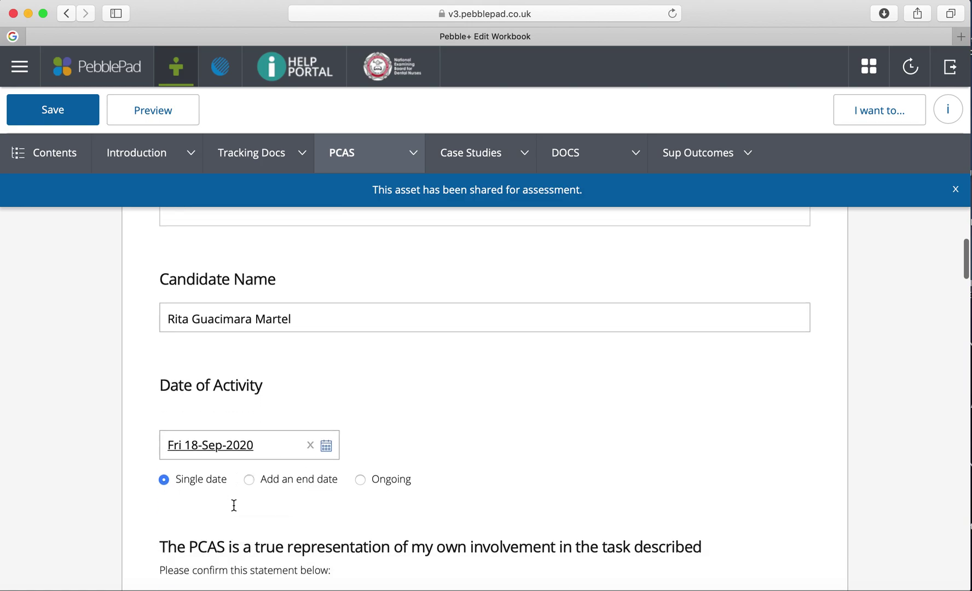
pyautogui.scroll(15, 568, 341)
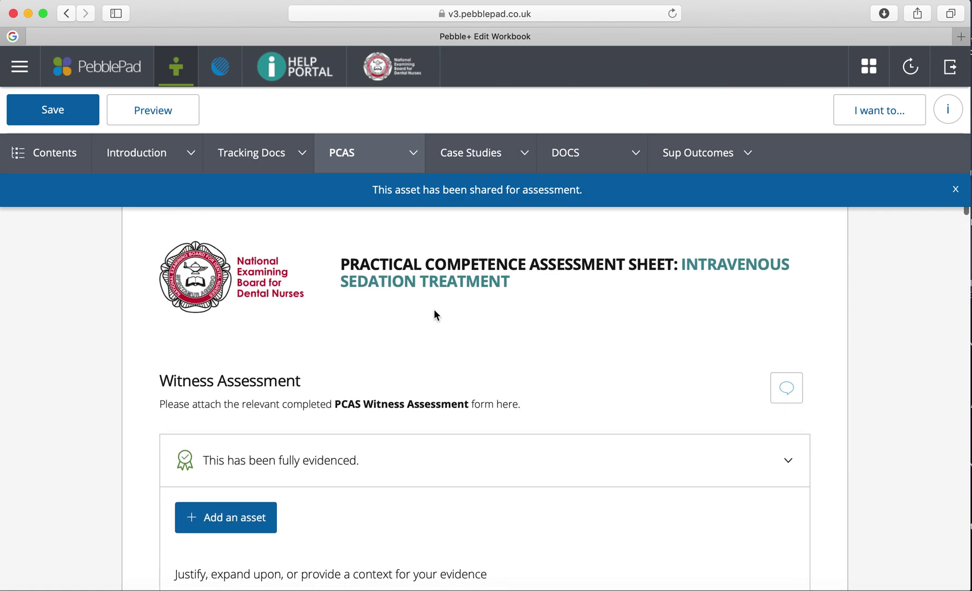
pyautogui.scroll(-5, 434, 312)
pyautogui.scroll(5, 433, 310)
pyautogui.click(412, 152)
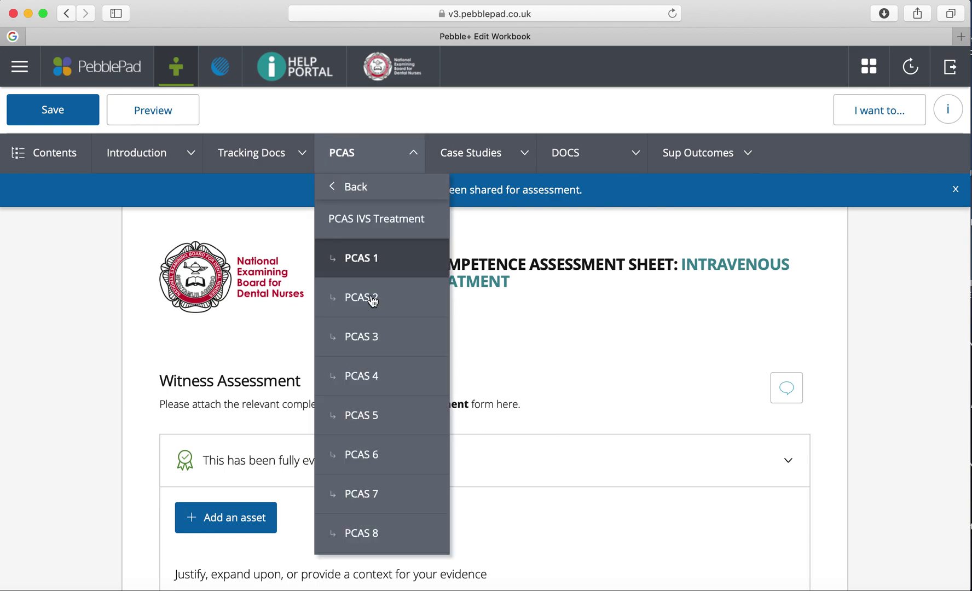
# - Attach the PCAS iv t 1 asset as linked Witness Assessment evidence
pyautogui.click(593, 368)
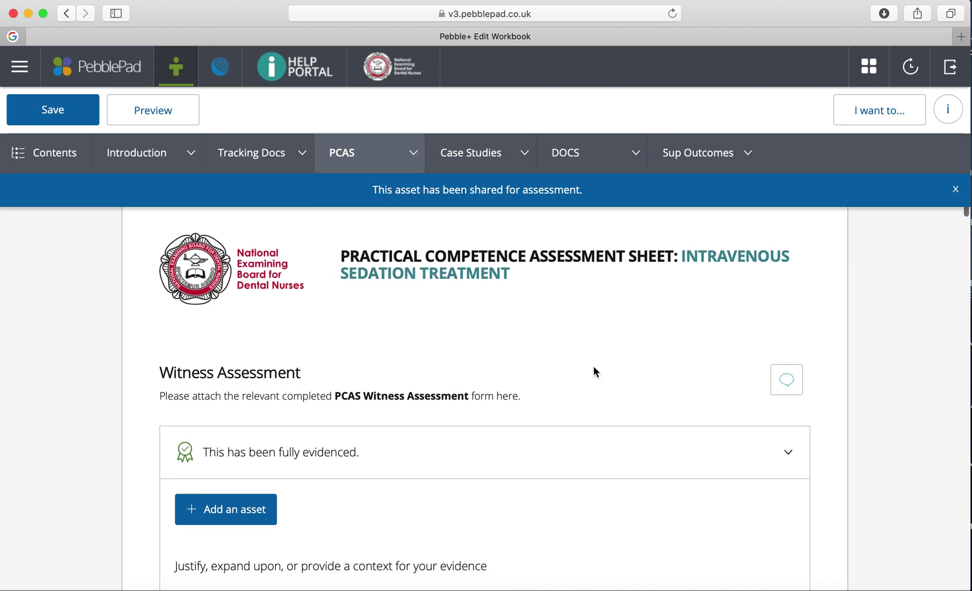
pyautogui.scroll(-3, 536, 345)
pyautogui.click(203, 344)
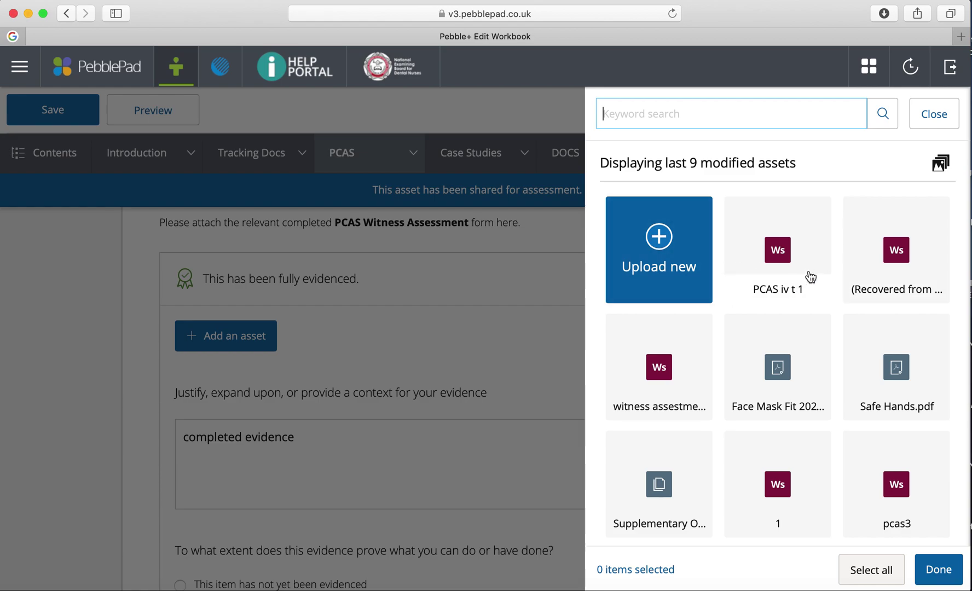
pyautogui.click(804, 278)
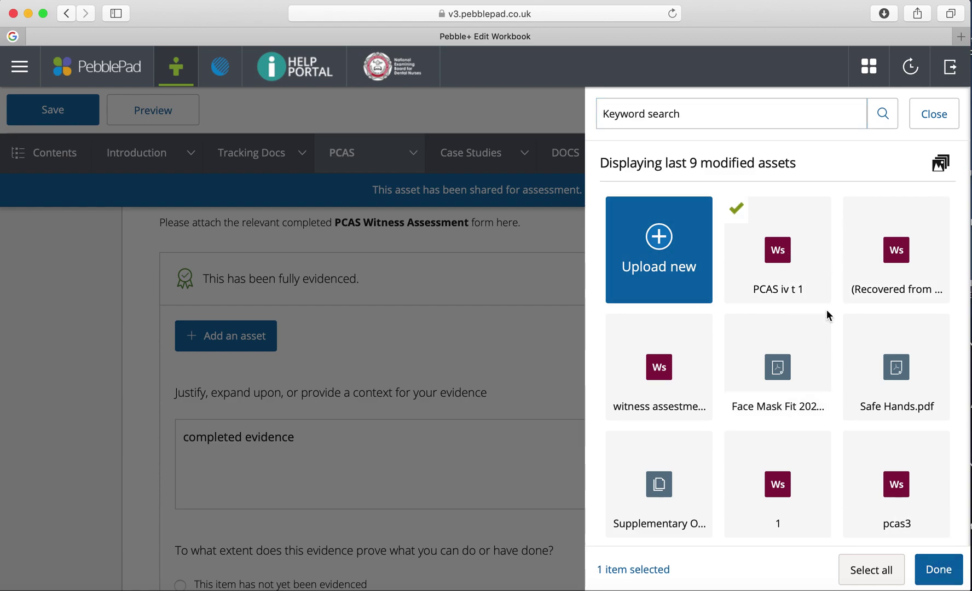
pyautogui.click(938, 580)
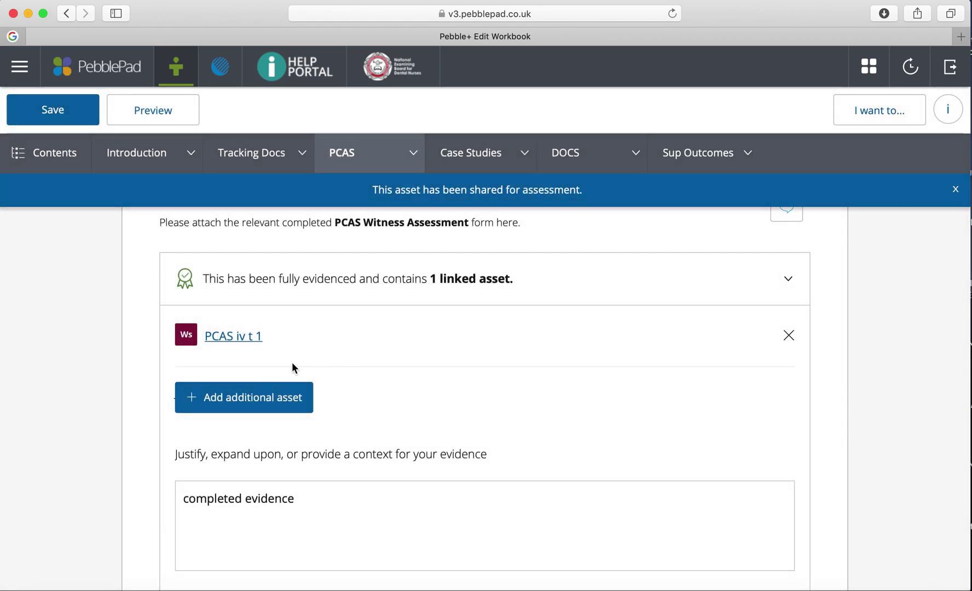
# - Save the workbook with the newly linked evidence
pyautogui.scroll(-6, 387, 421)
pyautogui.scroll(10, 386, 421)
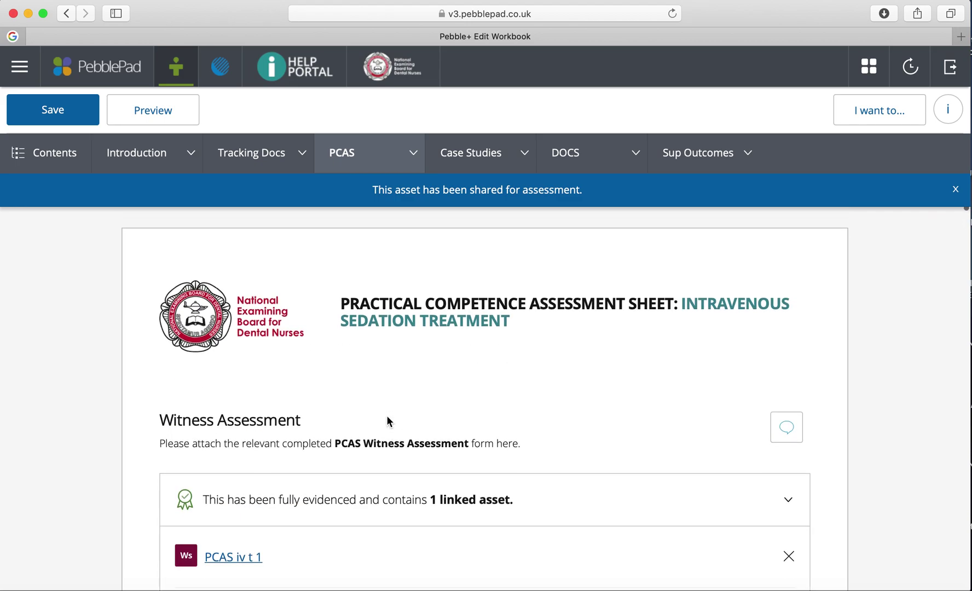
pyautogui.click(85, 111)
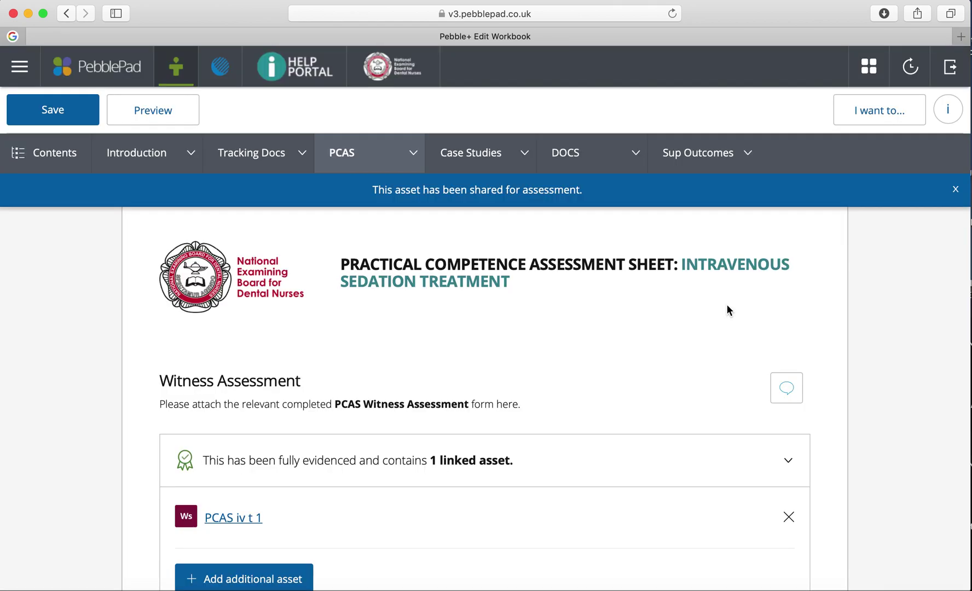
pyautogui.scroll(-4, 727, 308)
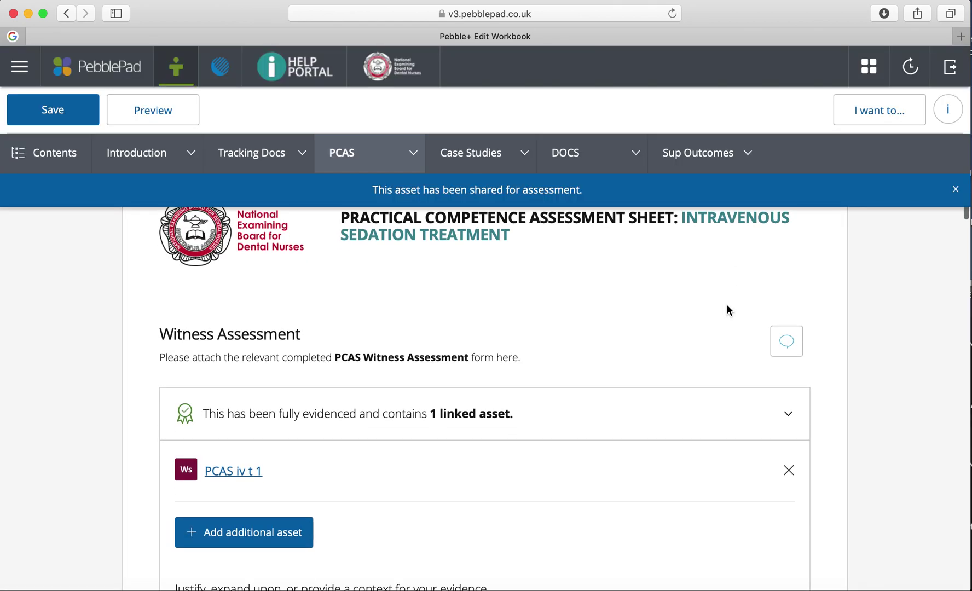